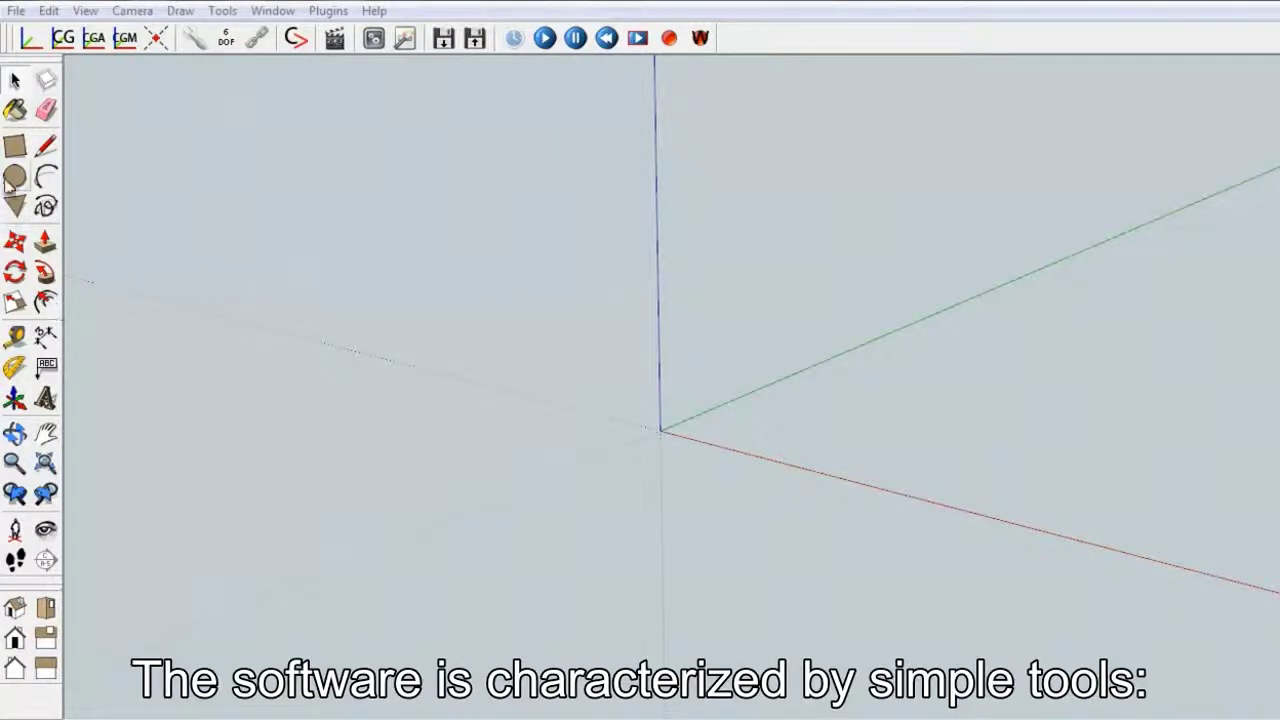
Step: Draw a rectangle face left of the origin and a circle face near the origin
click(15, 145)
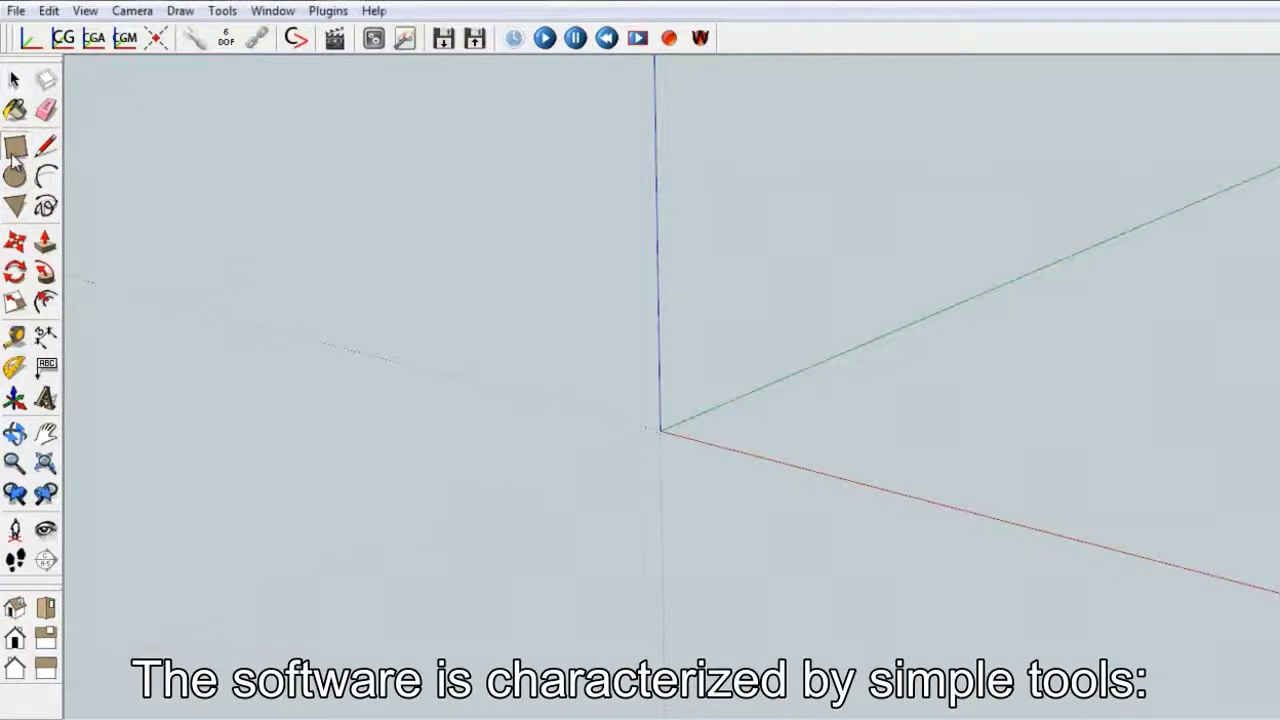
click(506, 449)
click(474, 514)
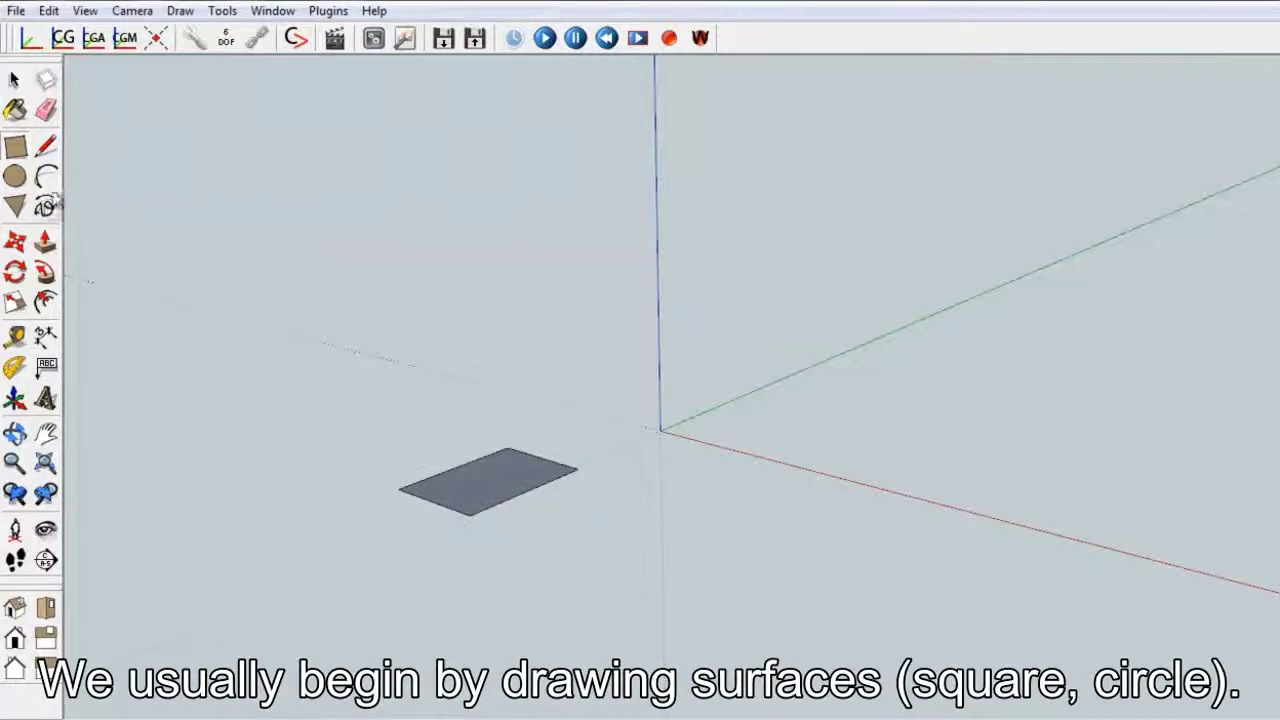
click(15, 177)
click(580, 383)
click(603, 342)
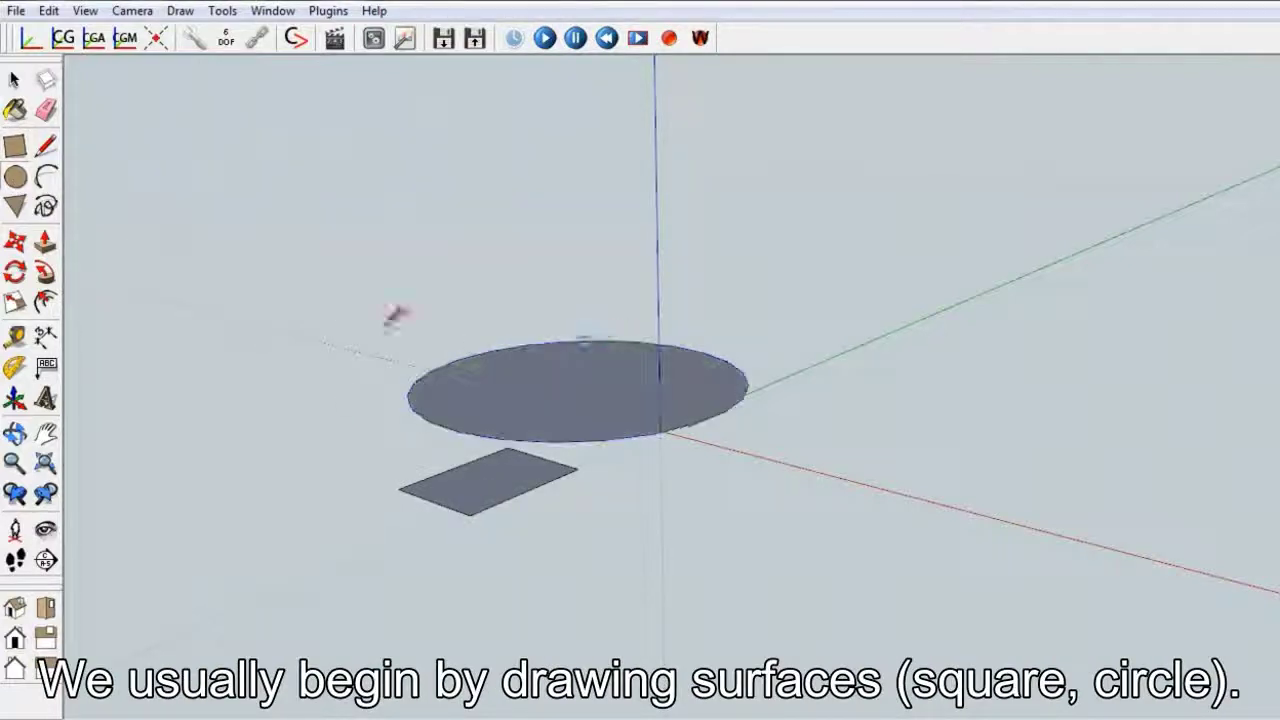
Step: Push/Pull the rectangle up into a box and the circle into a cylinder
click(45, 242)
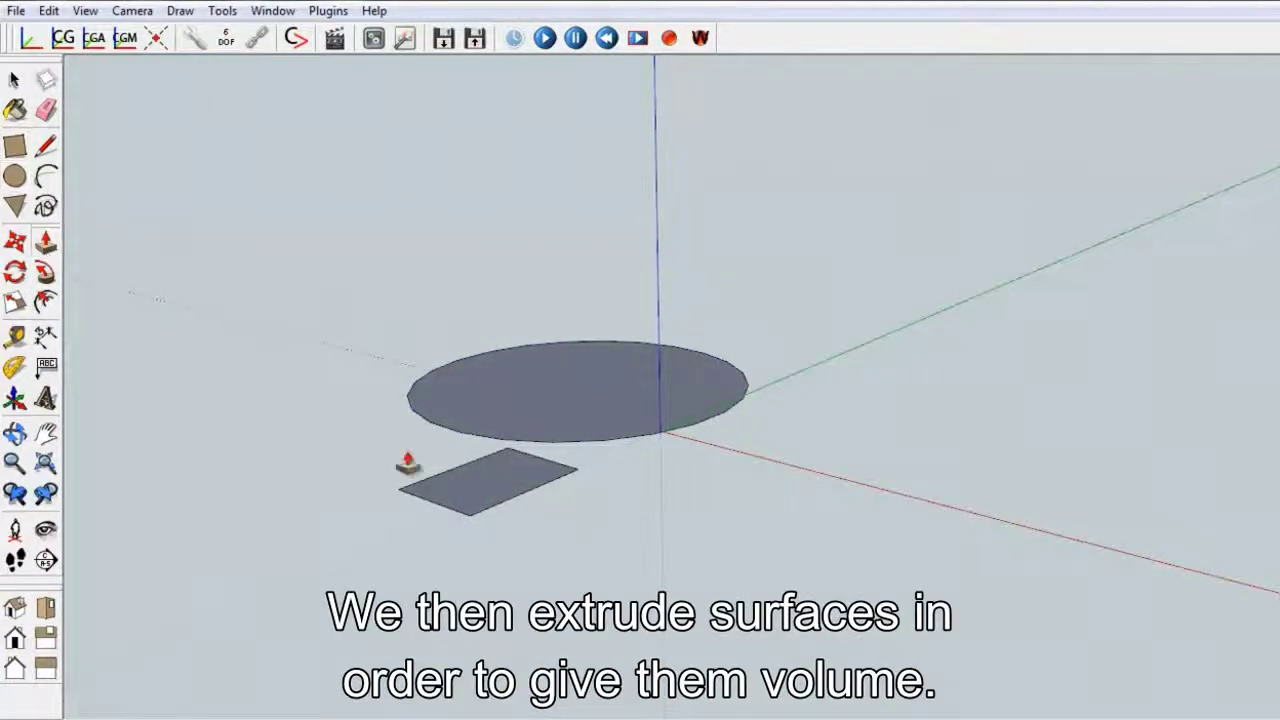
click(500, 486)
click(500, 380)
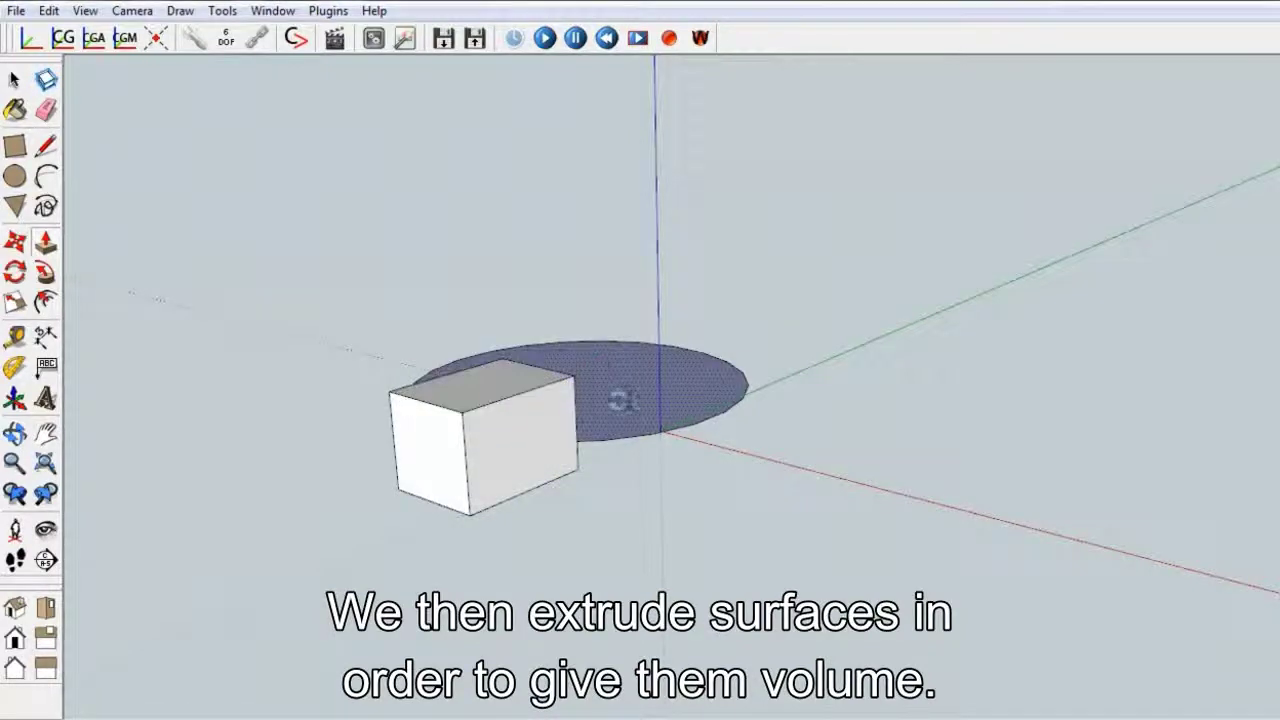
click(618, 398)
click(609, 266)
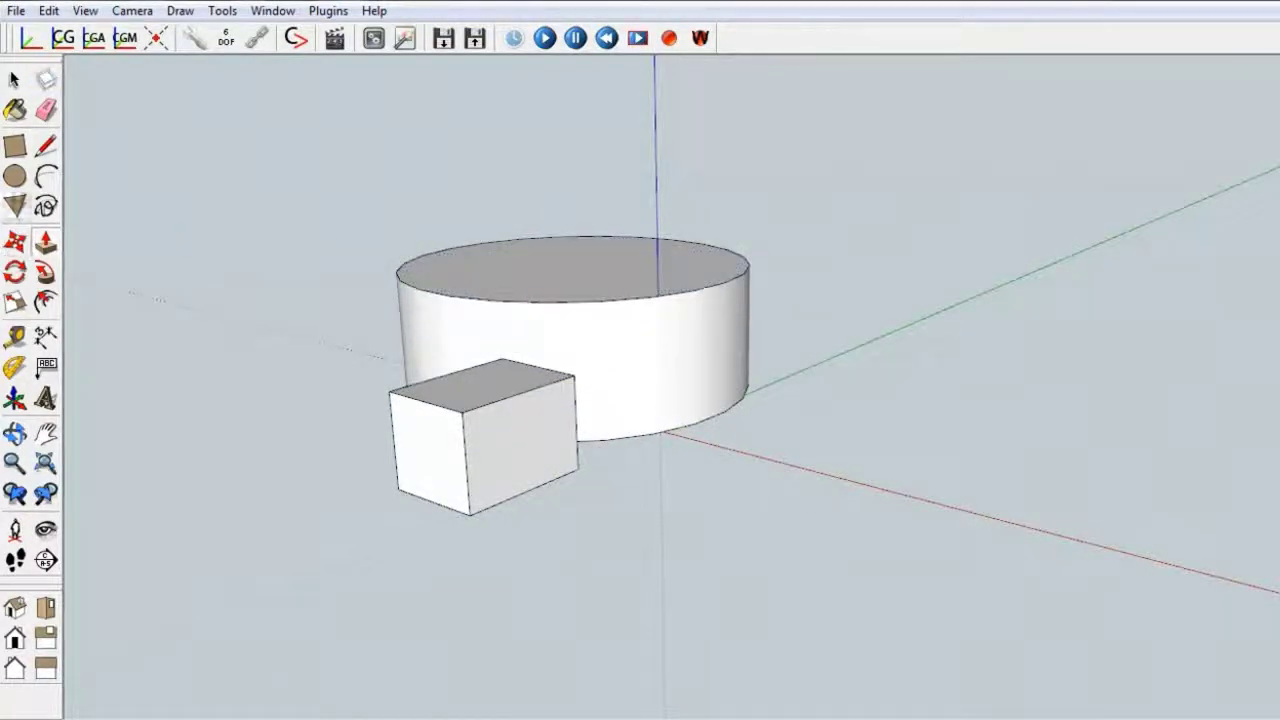
Step: Make the box a group and move it up to the cylinder's left
middle_drag(349, 614, 237, 660)
key(space)
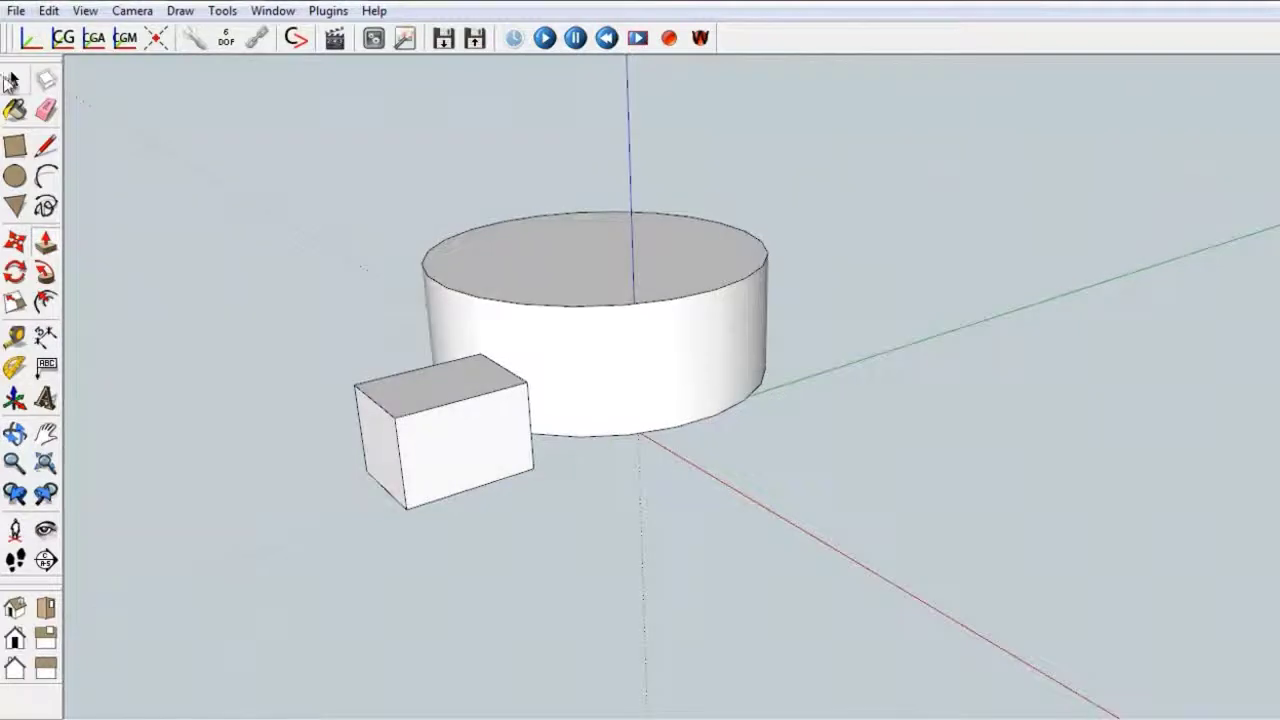
triple_click(422, 408)
right_click(422, 408)
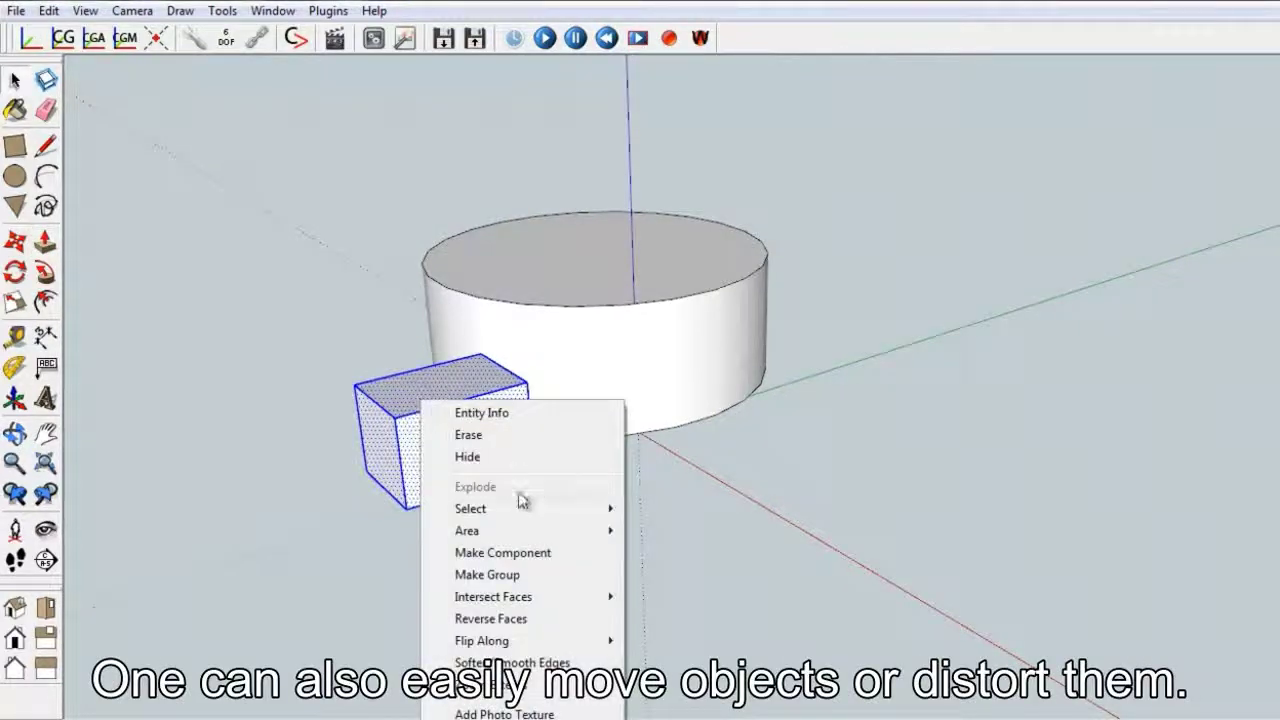
click(514, 576)
click(14, 242)
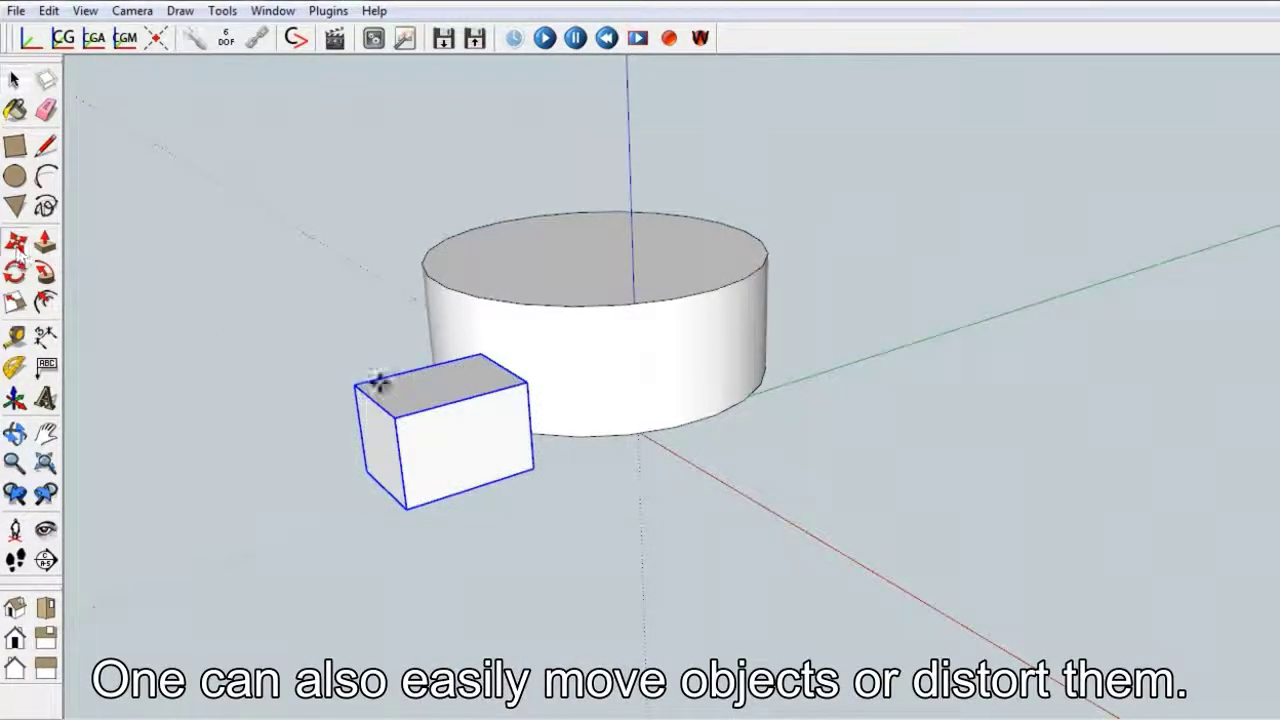
drag(420, 380, 221, 219)
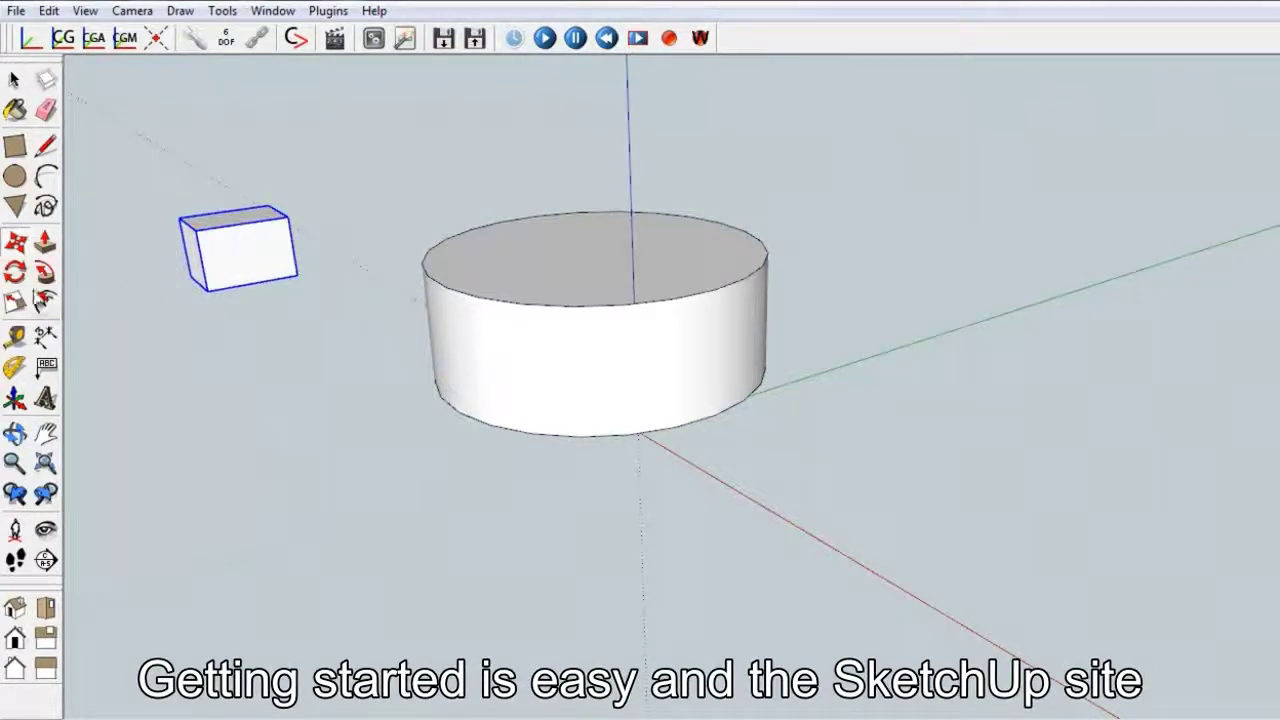
Step: Rotate the grouped box to tilt it
click(14, 272)
click(250, 259)
click(243, 203)
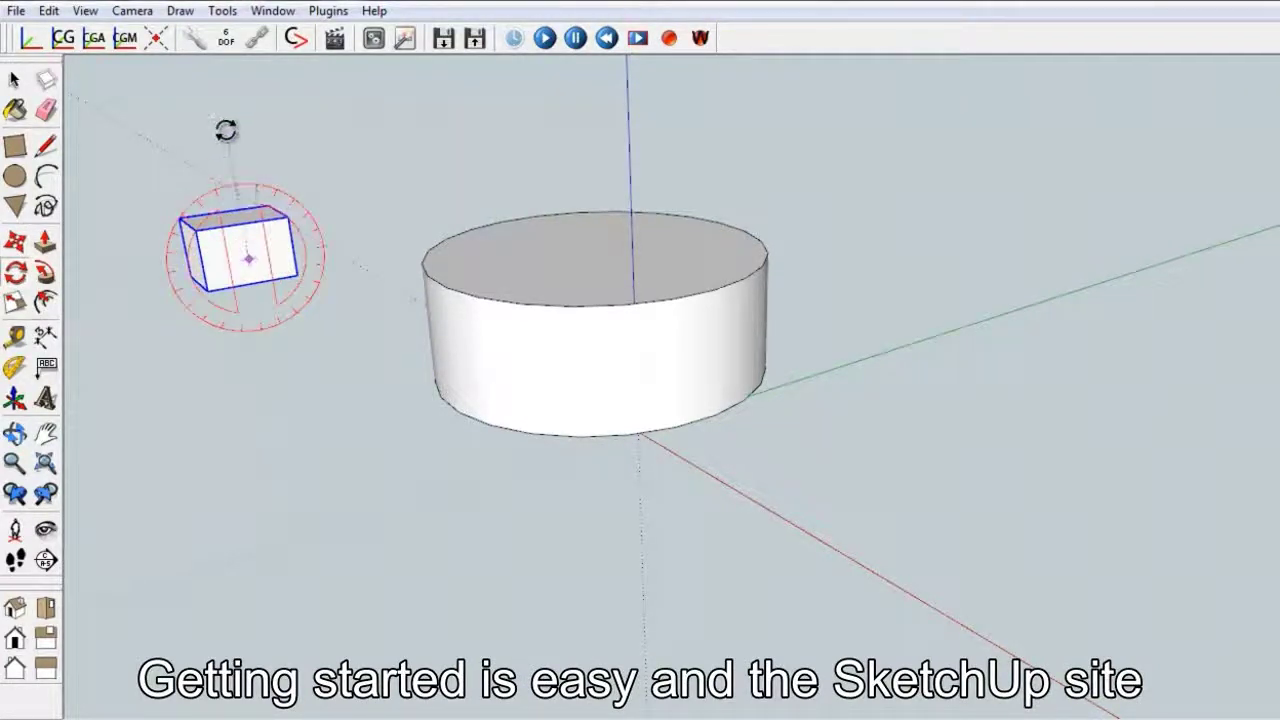
click(337, 154)
Step: Rotate the cylinder's top face so its sides twist into a spiral
click(14, 79)
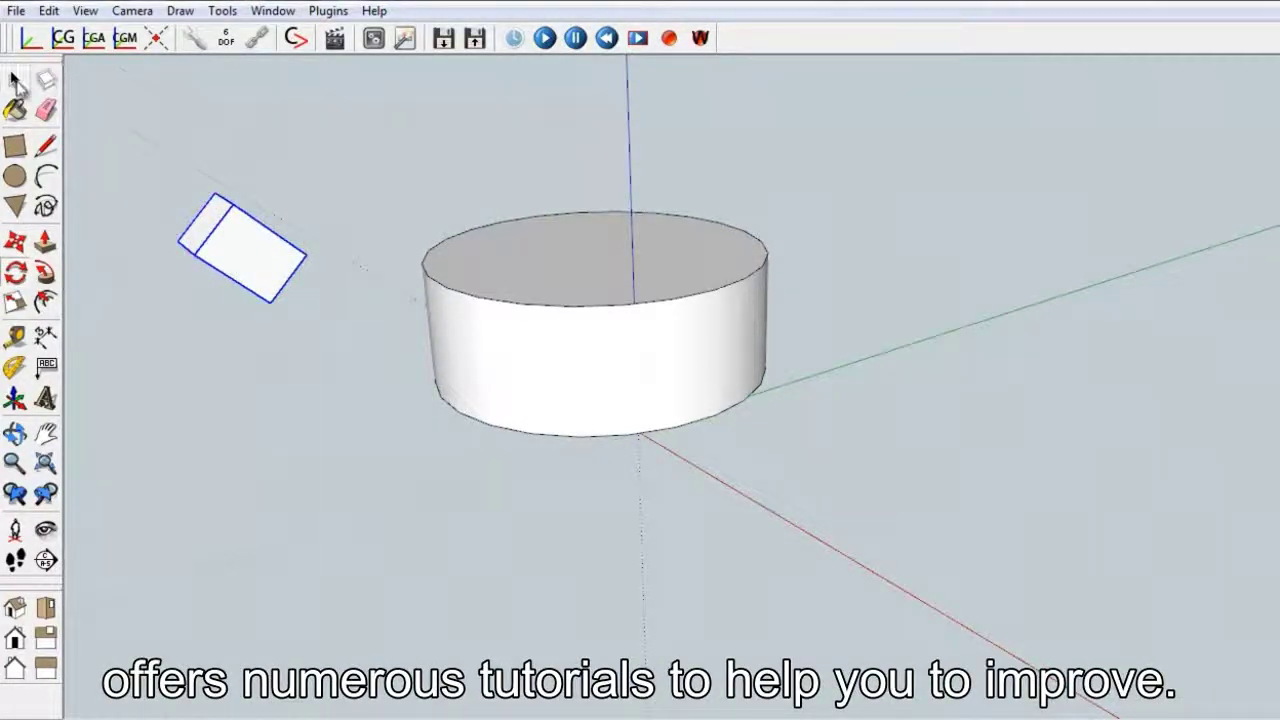
click(631, 303)
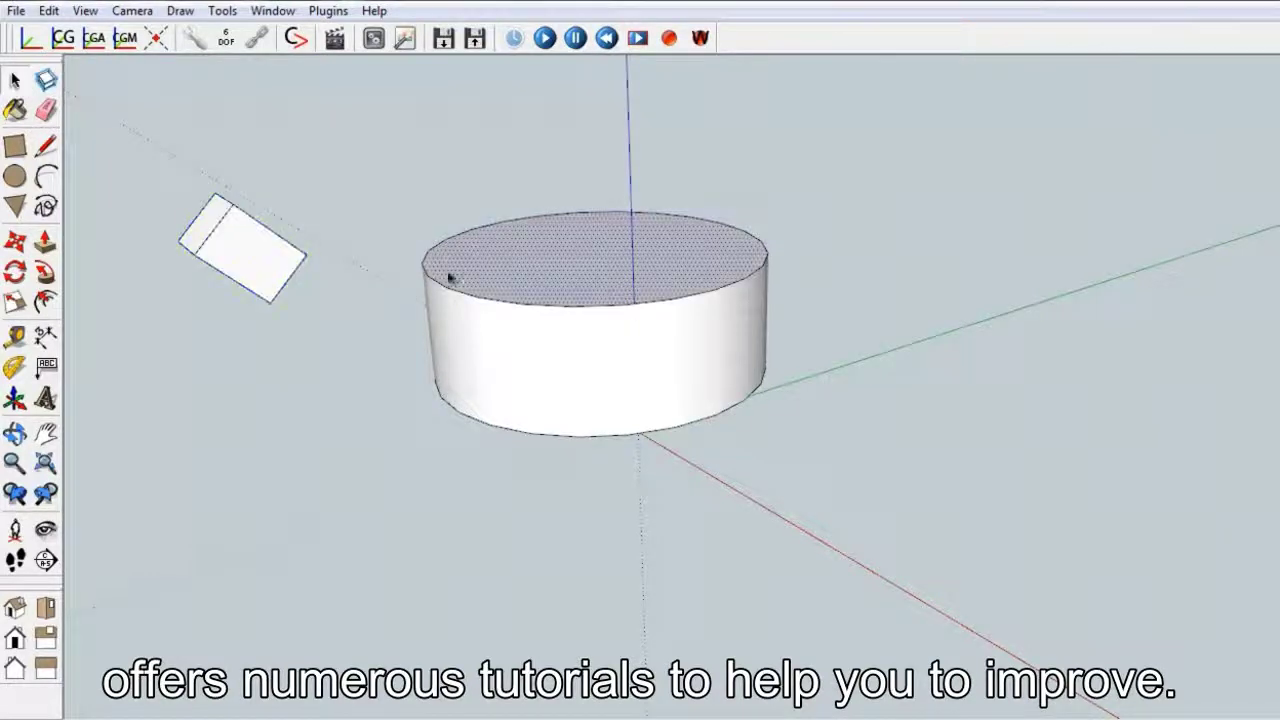
click(14, 272)
click(568, 250)
click(473, 169)
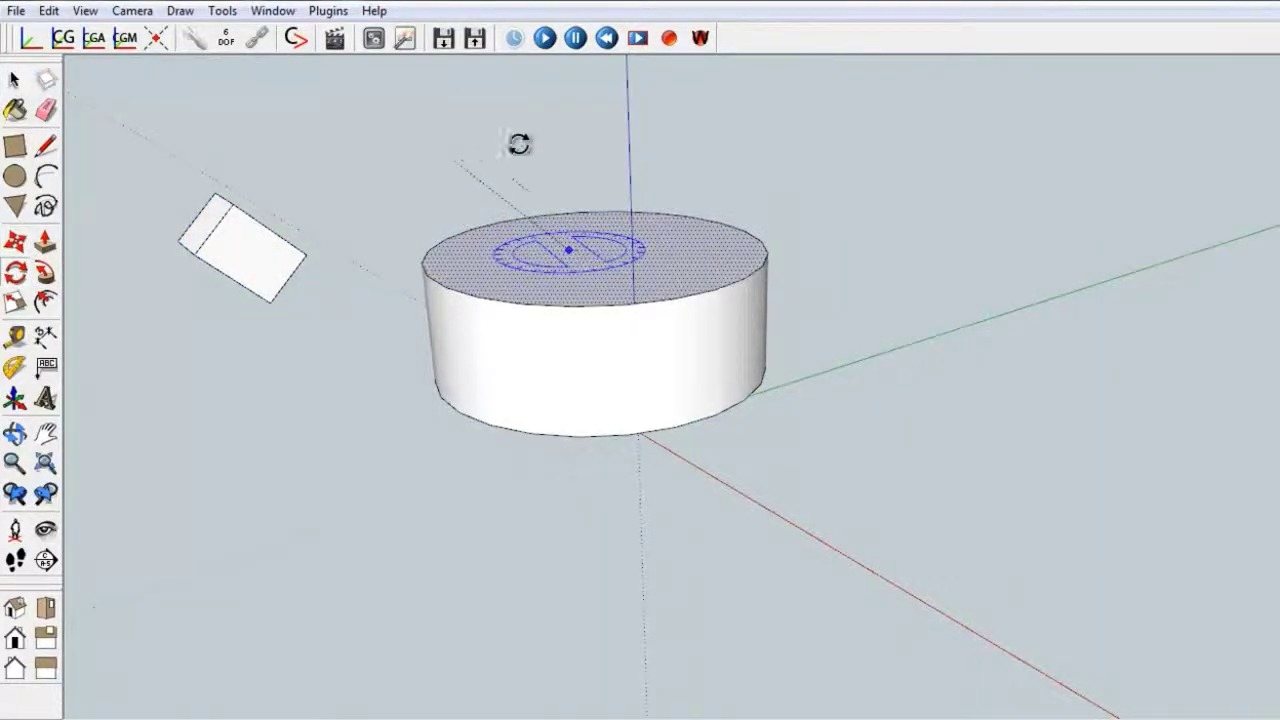
click(803, 213)
key(space)
click(271, 413)
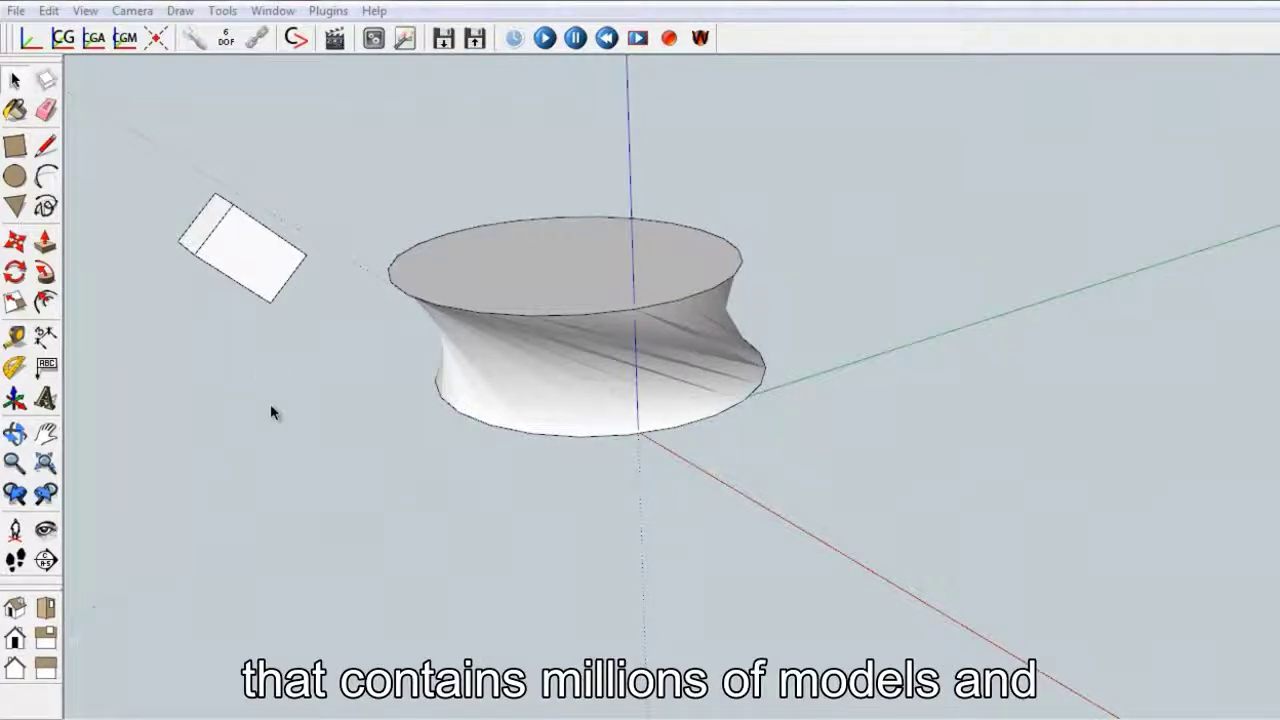
Step: Search 3D Warehouse for 'vehicle SAT' and load the Vehicle SAT car into the model
click(17, 11)
mouse_move(73, 300)
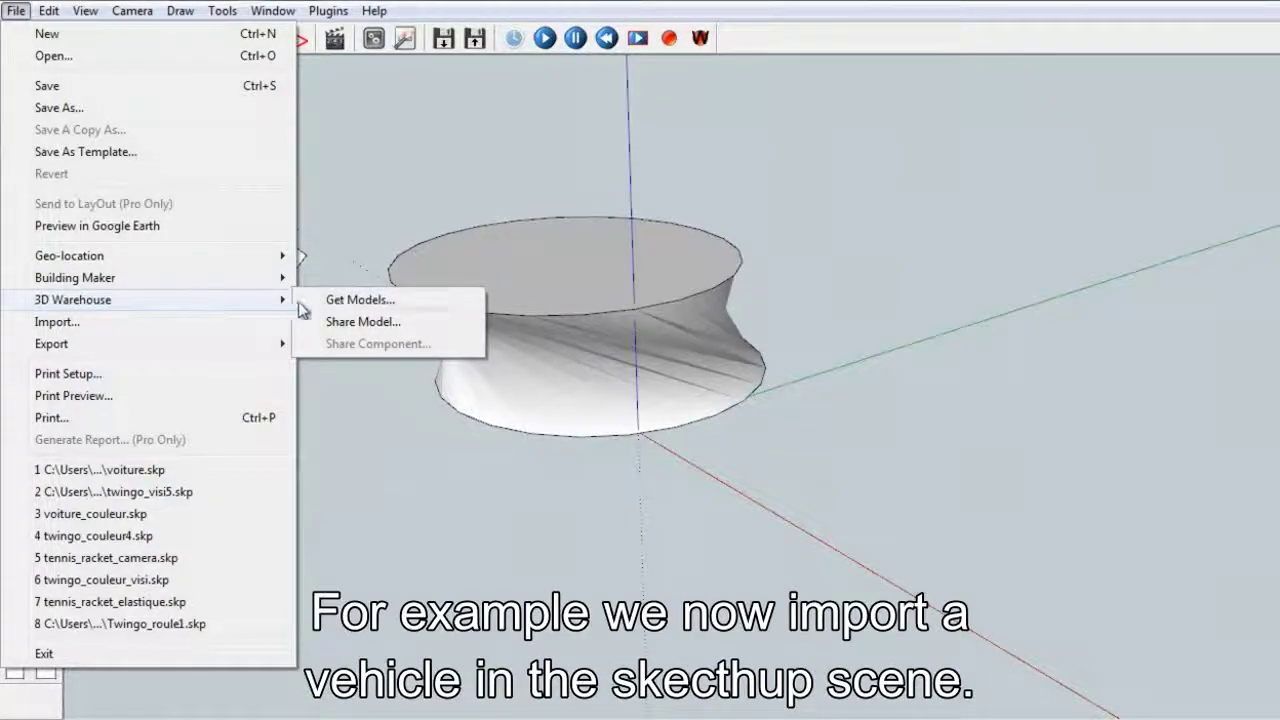
click(338, 300)
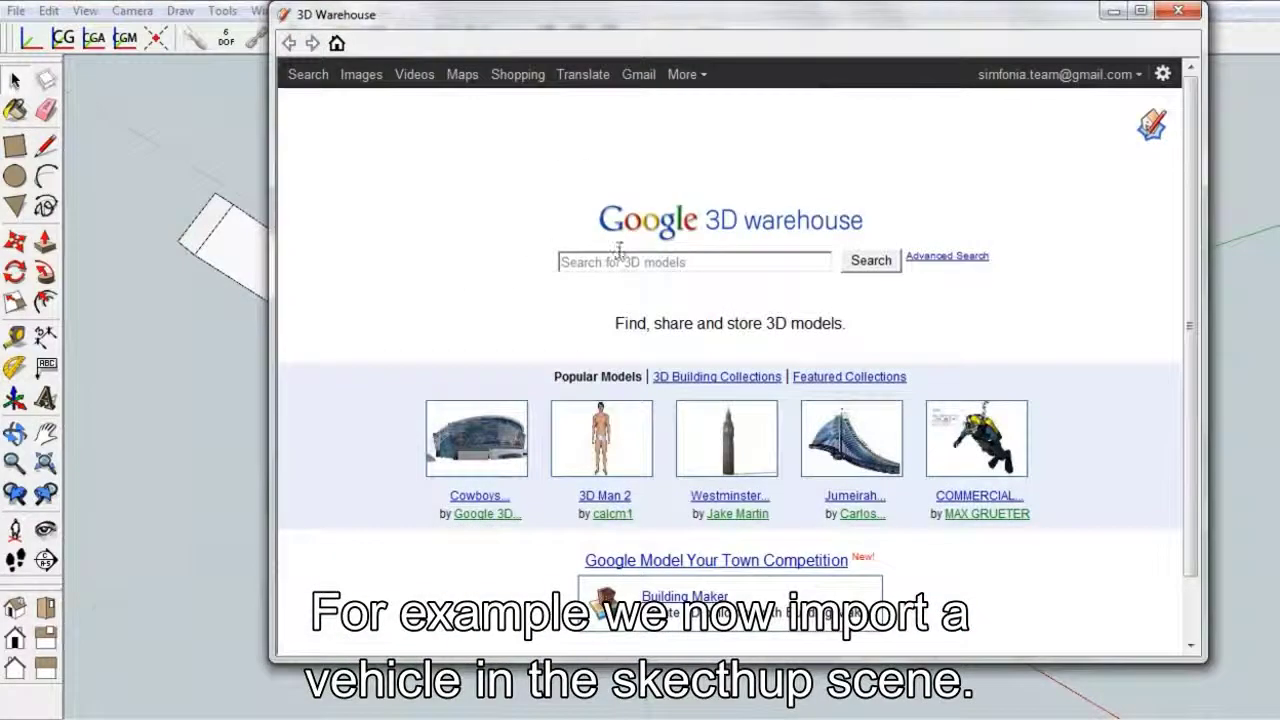
click(621, 262)
text(vehi)
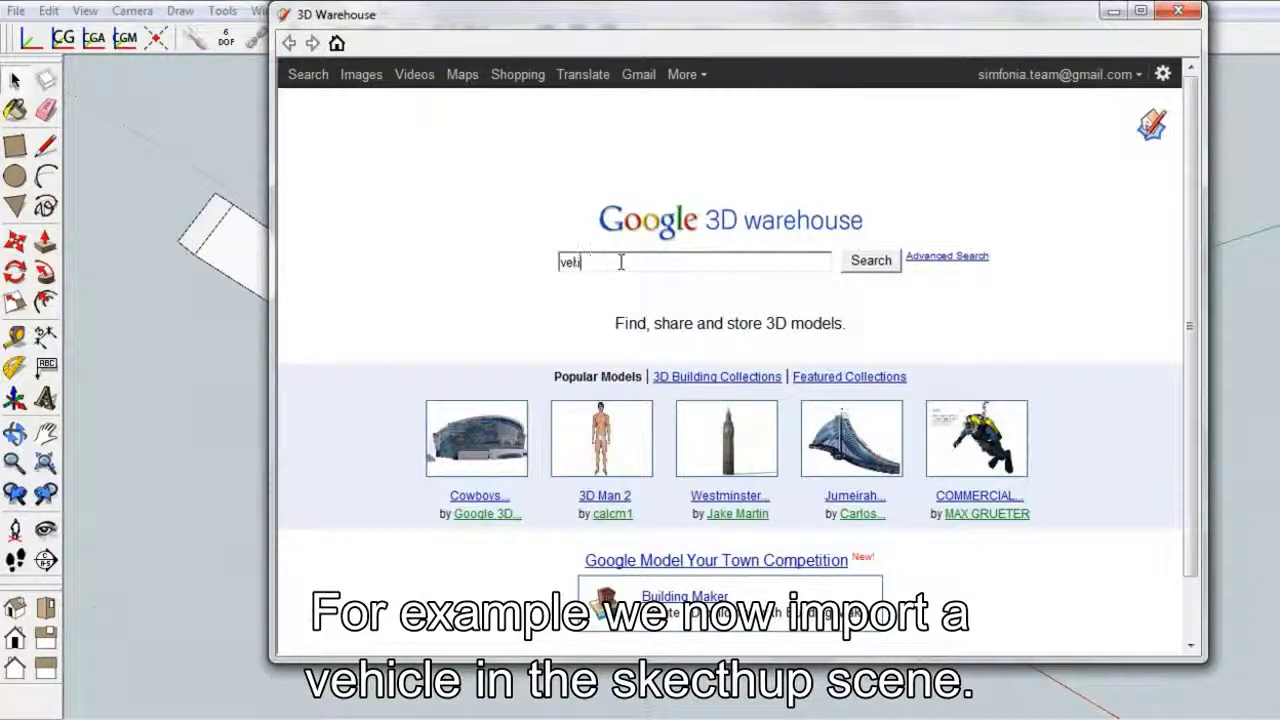
text(cle SAT)
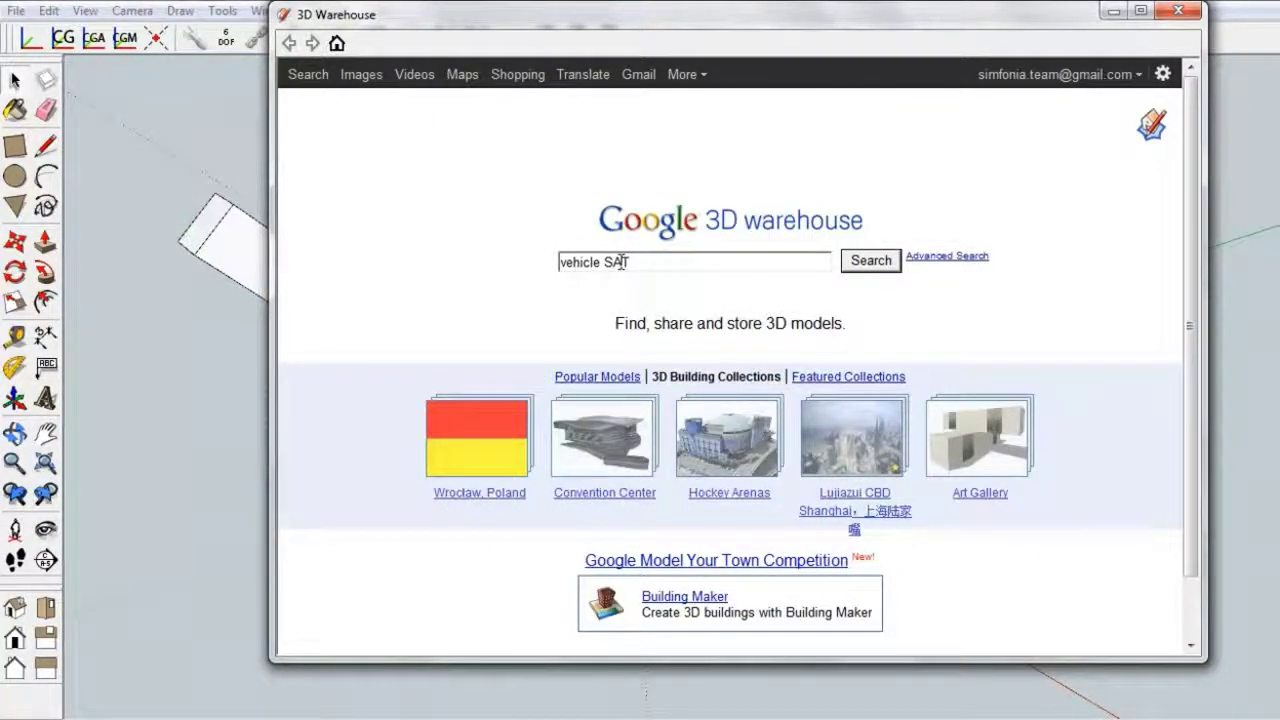
key(Return)
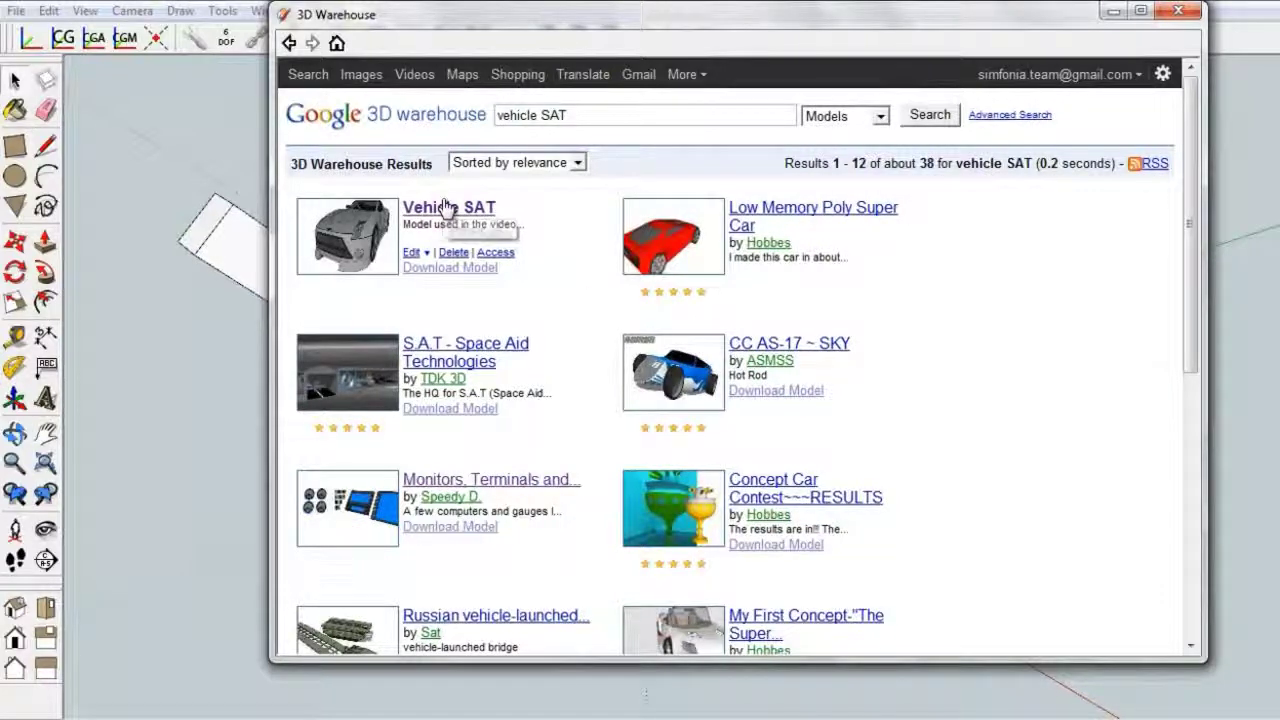
click(446, 207)
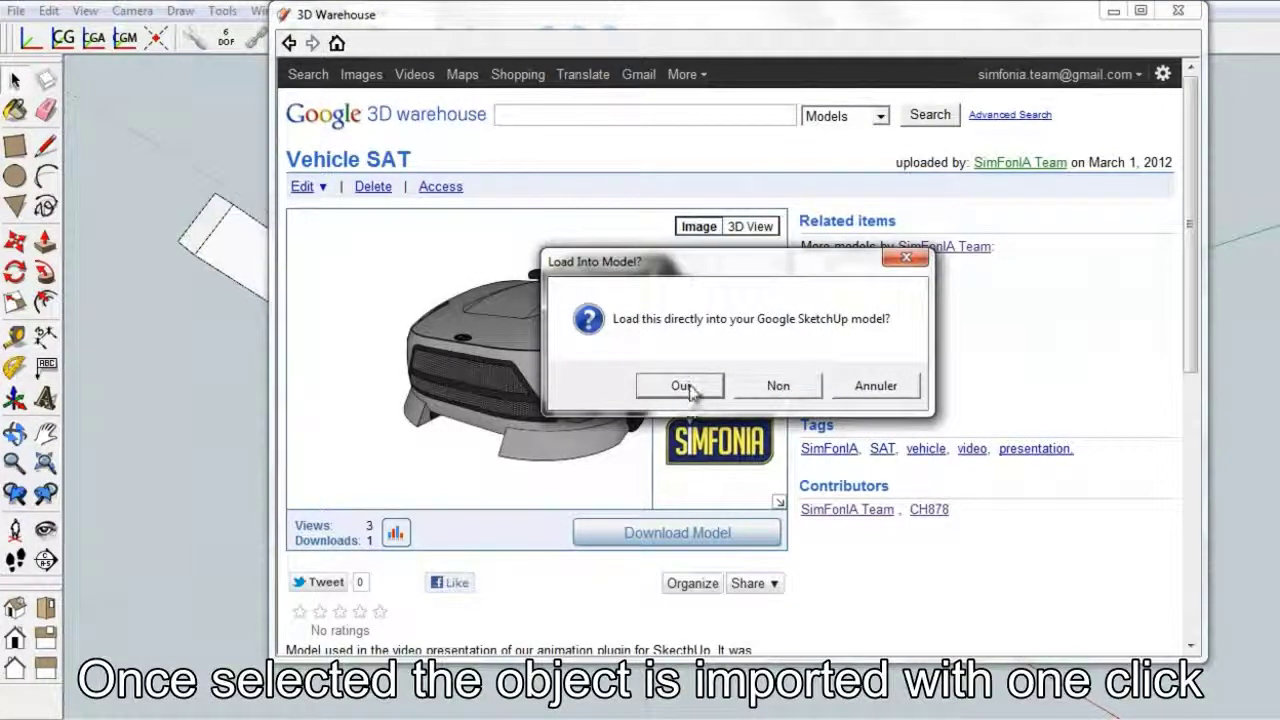
click(683, 386)
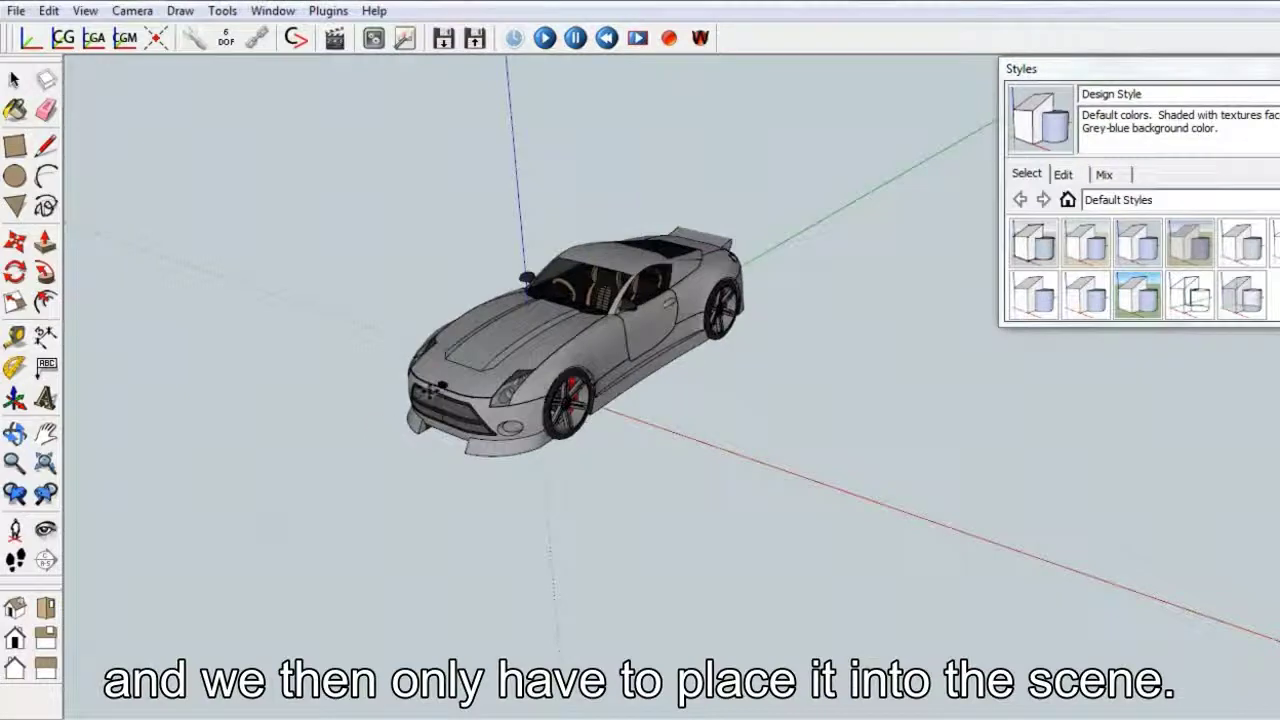
Step: Place the imported car and view it in the Wireframe style
click(413, 385)
mouse_move(217, 366)
middle_down()
mouse_move(265, 341)
mouse_move(300, 451)
mouse_move(411, 491)
mouse_move(777, 490)
mouse_move(609, 534)
mouse_move(523, 529)
middle_up()
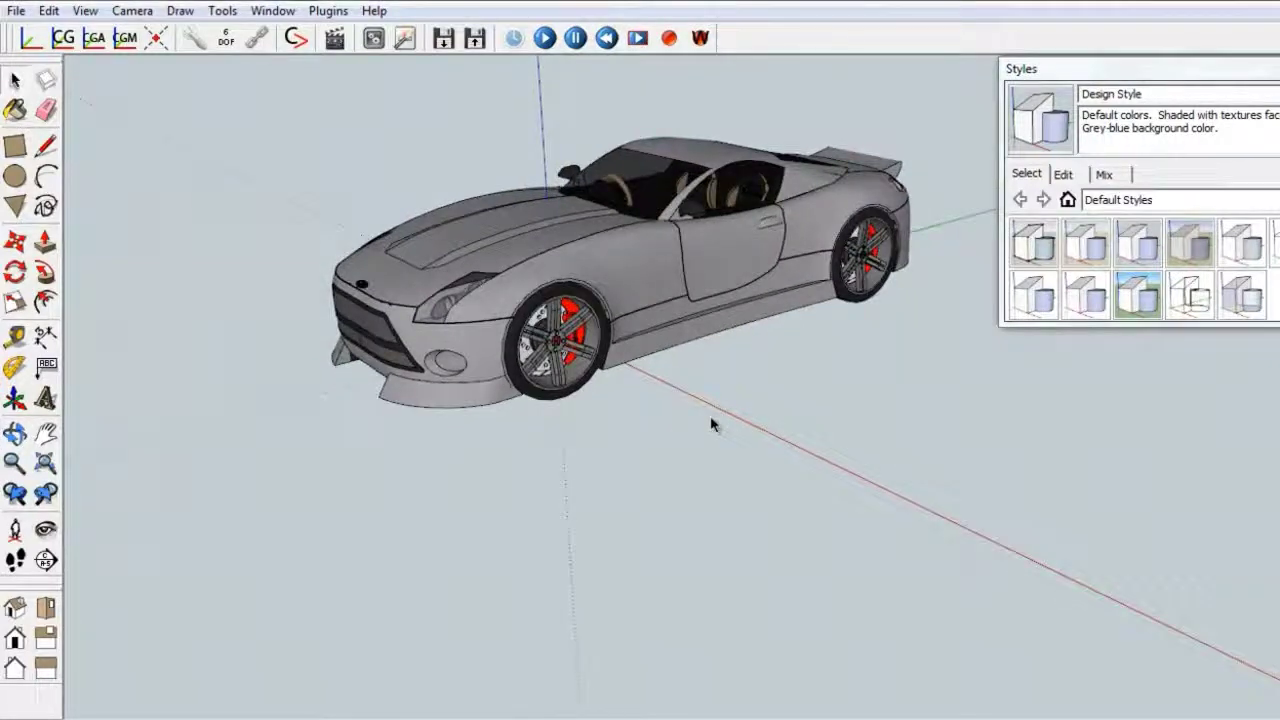
click(1190, 296)
middle_drag(691, 471, 688, 612)
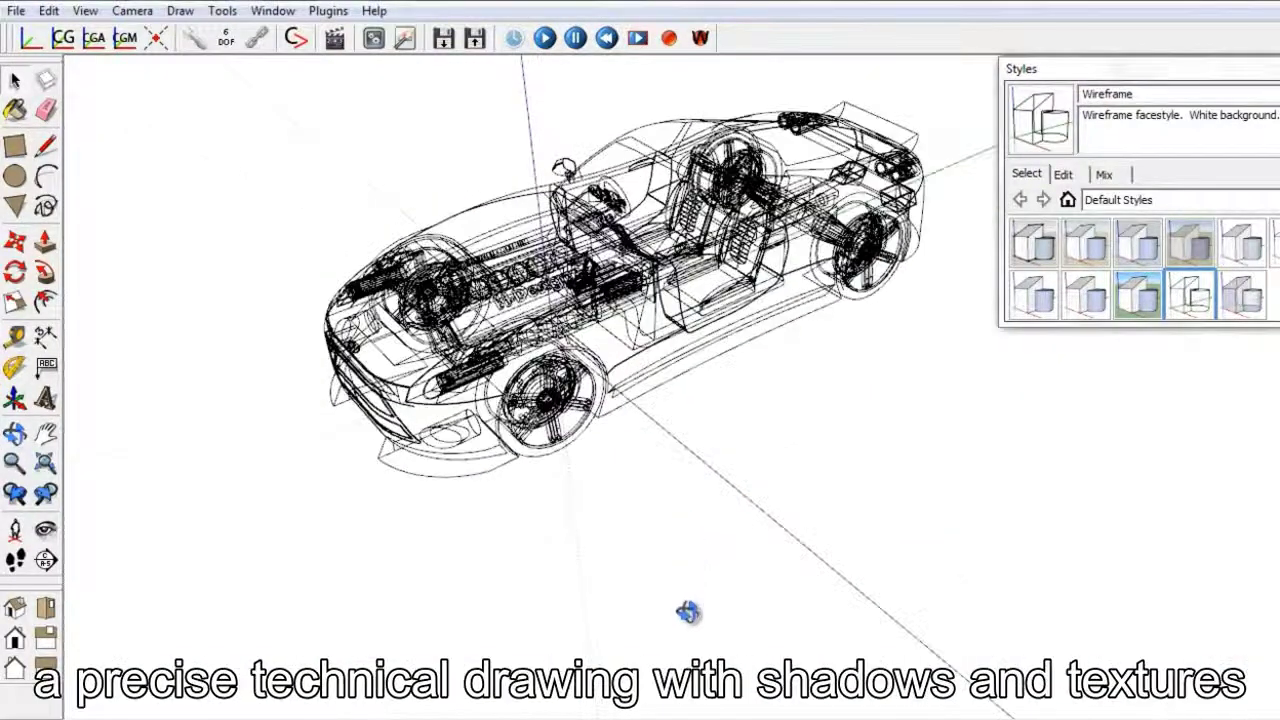
scroll(749, 491, up, 1)
scroll(700, 514, up, 2)
scroll(749, 491, up, 2)
scroll(762, 526, up, 2)
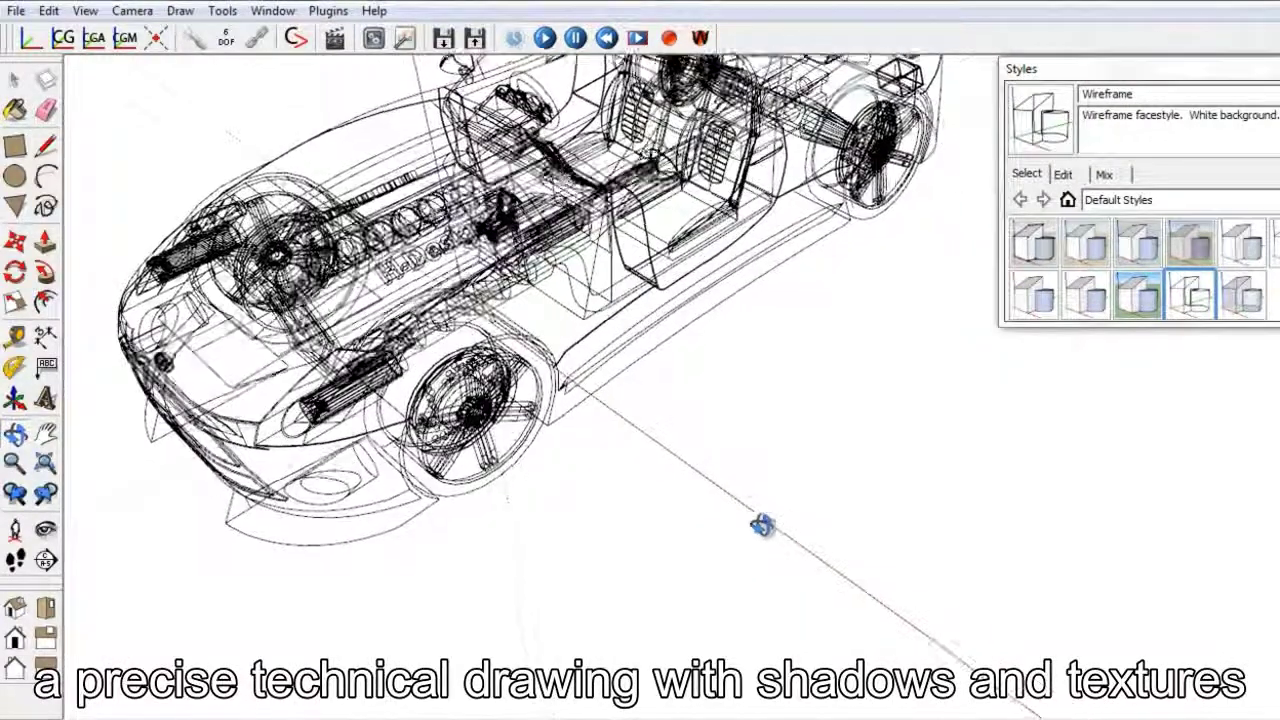
scroll(755, 500, down, 3)
scroll(747, 466, down, 2)
Step: Preview the car in HiddenLine style, then return it to the shaded Design Style
click(1268, 245)
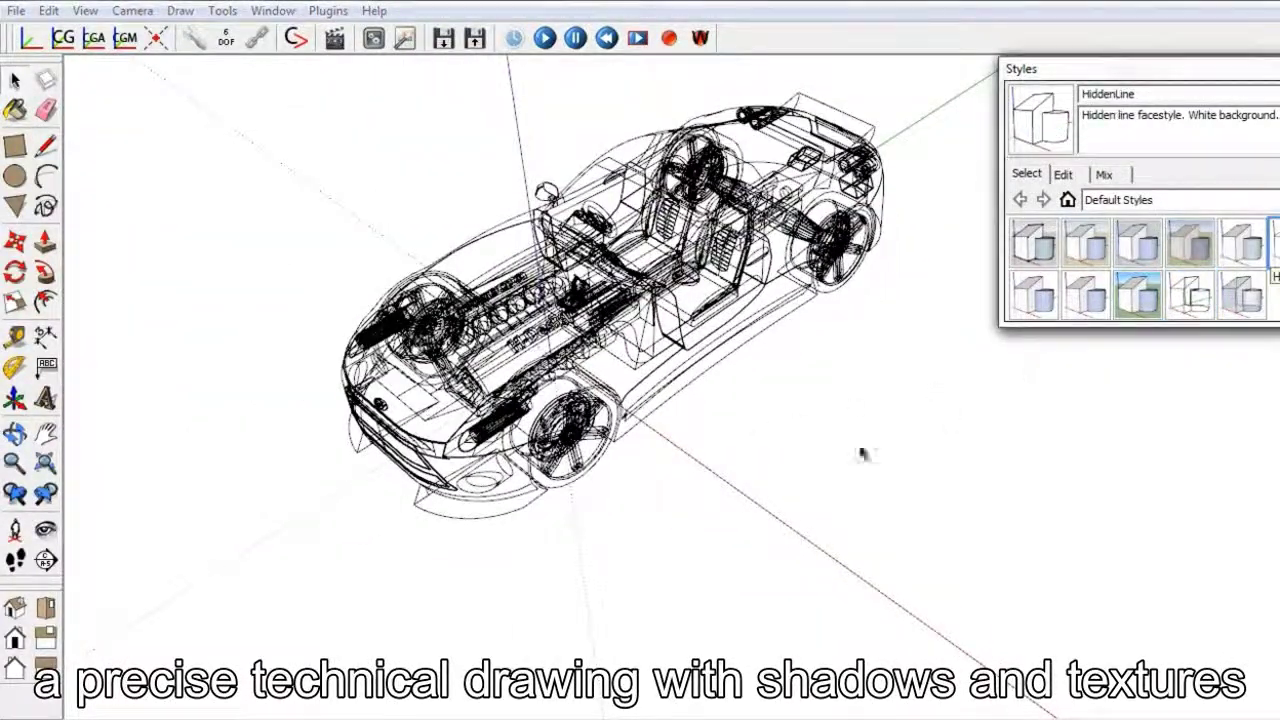
mouse_move(723, 529)
middle_down()
mouse_move(929, 480)
mouse_move(743, 557)
mouse_move(1000, 463)
mouse_move(846, 531)
middle_up()
click(1138, 244)
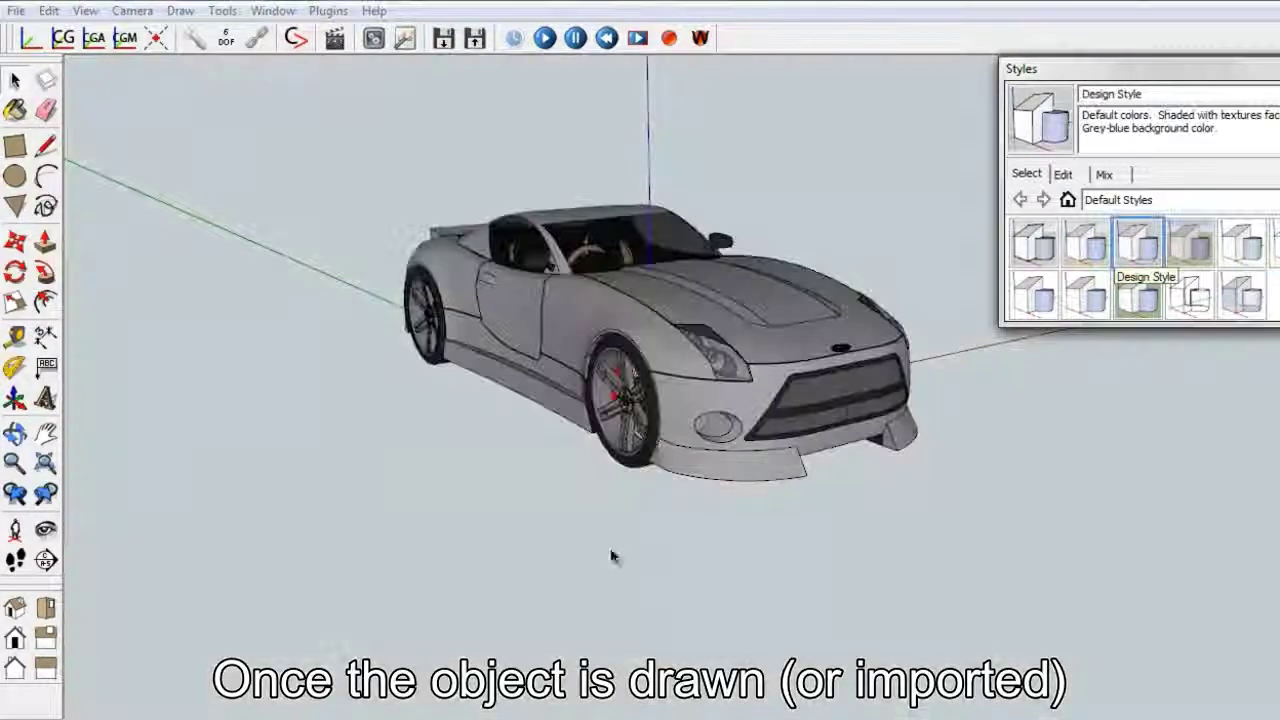
mouse_move(494, 546)
middle_down()
mouse_move(766, 563)
mouse_move(909, 543)
mouse_move(765, 598)
mouse_move(360, 623)
middle_up()
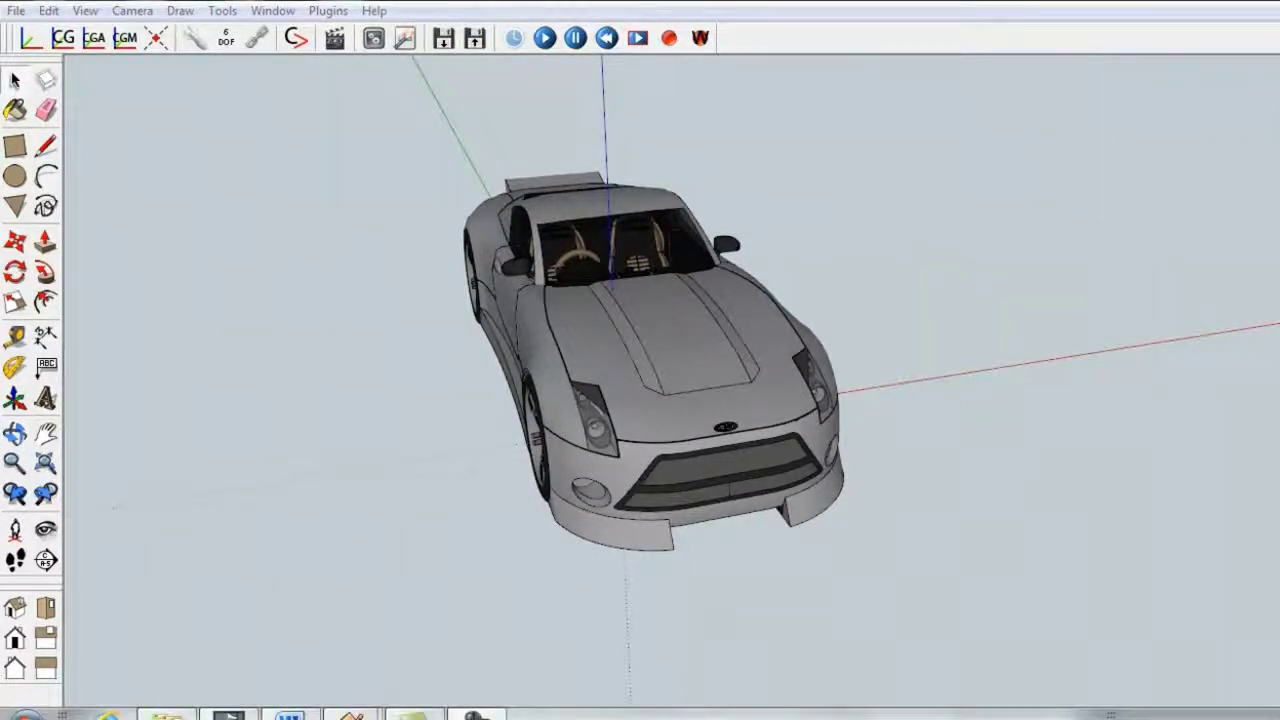
Step: Select the car and open the SimFonIA Transformation Processor, browsing its function list
click(424, 647)
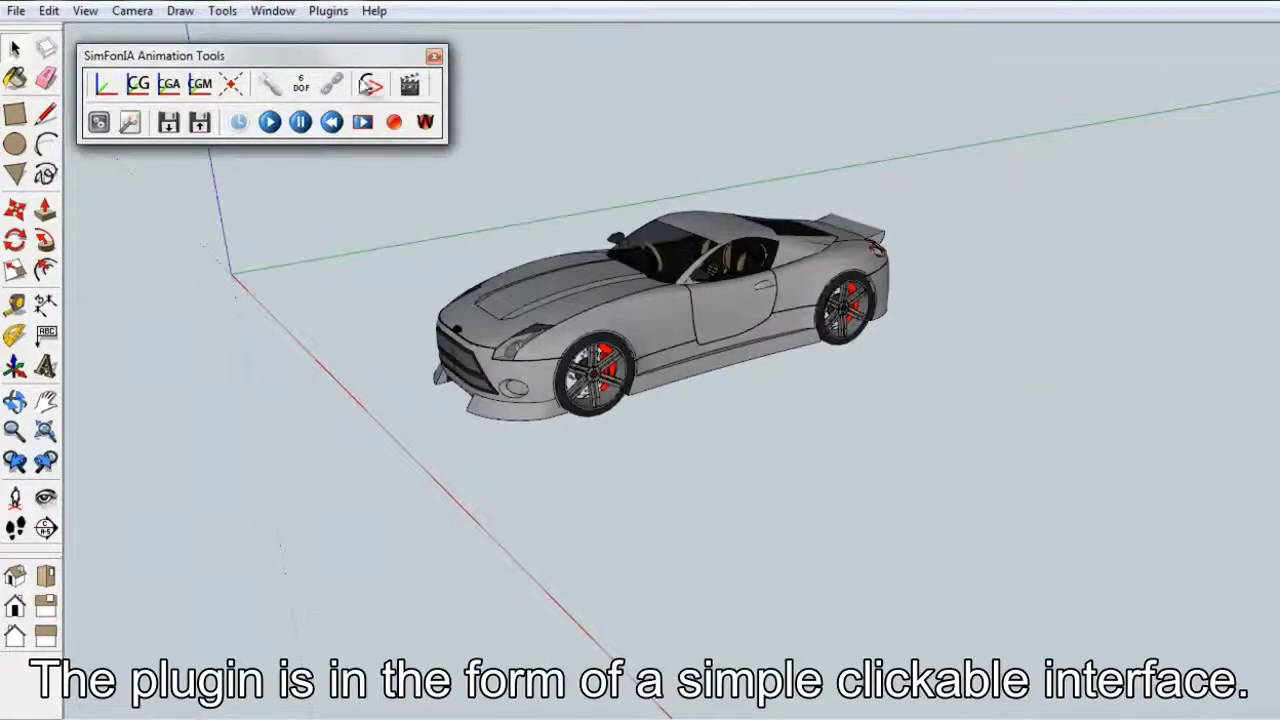
click(644, 292)
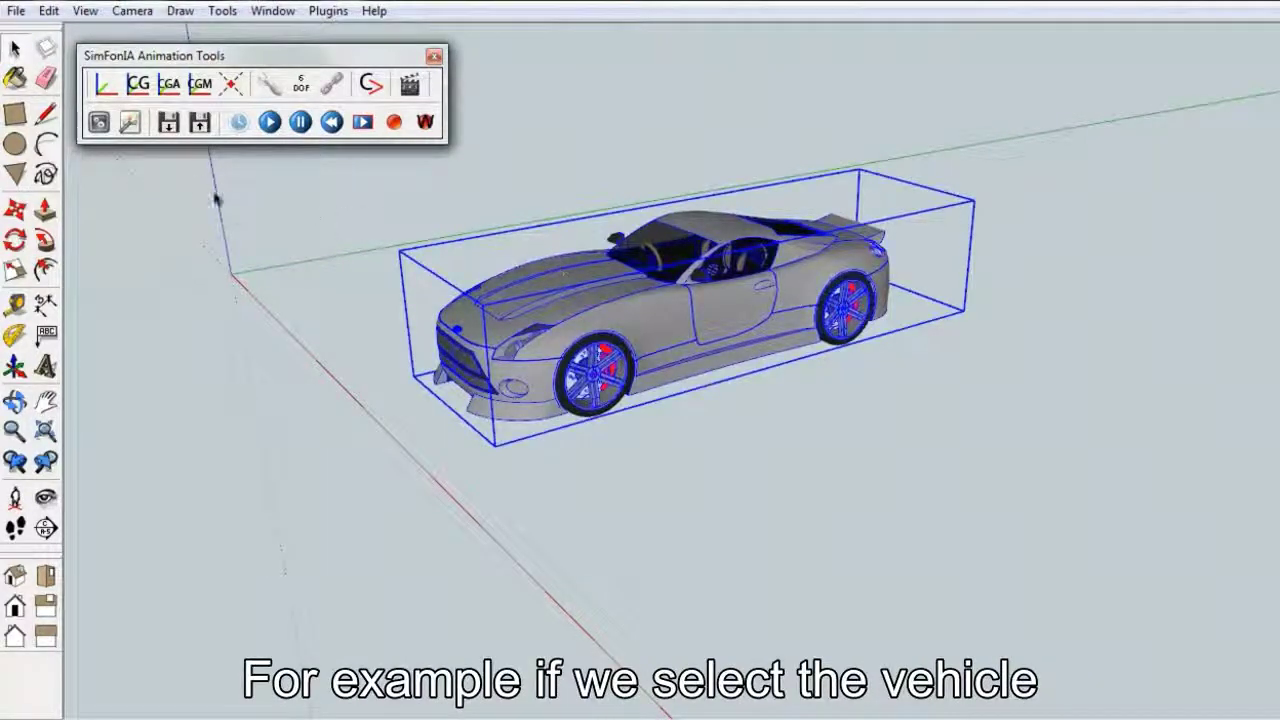
click(130, 127)
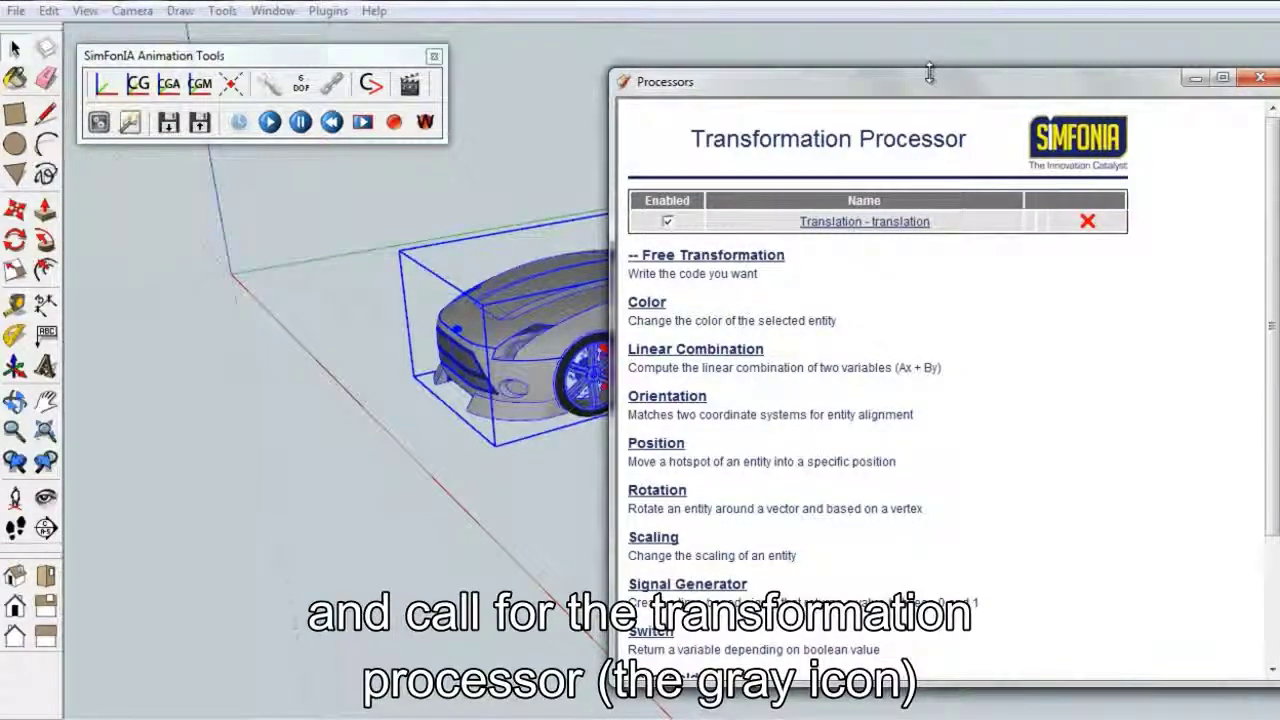
drag(929, 72, 929, 22)
scroll(904, 246, down, 3)
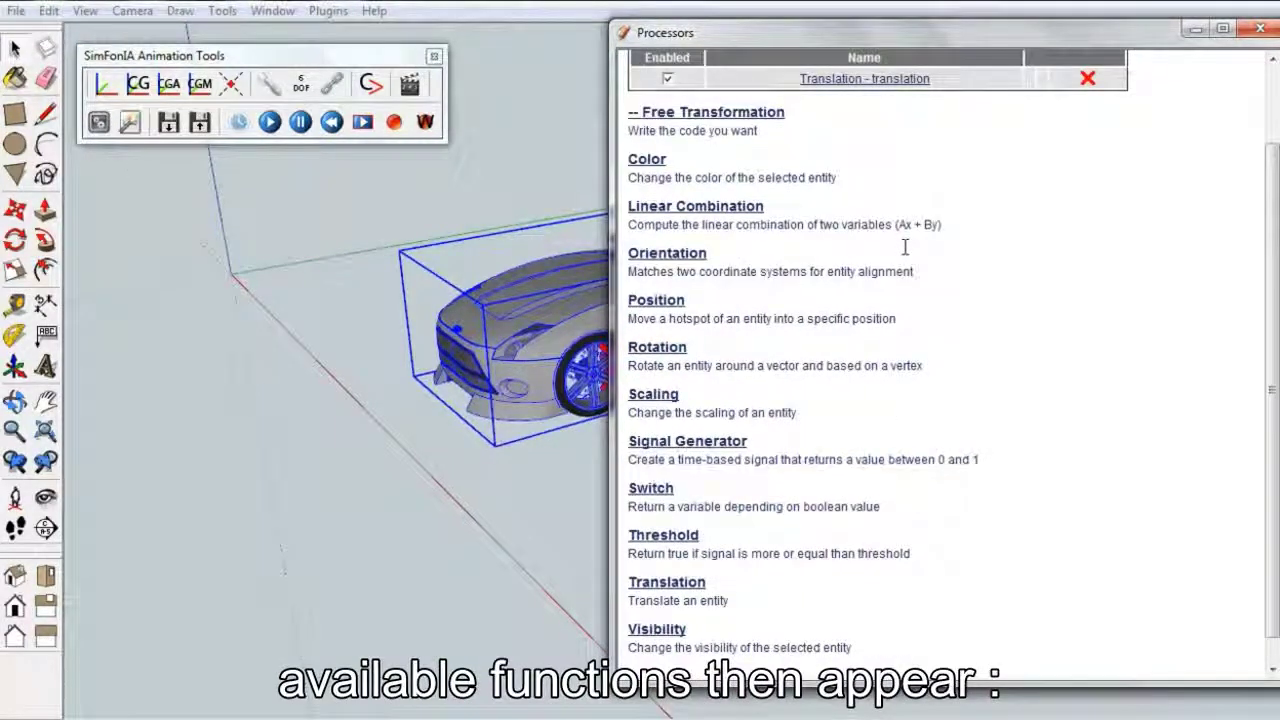
scroll(904, 246, down, 1)
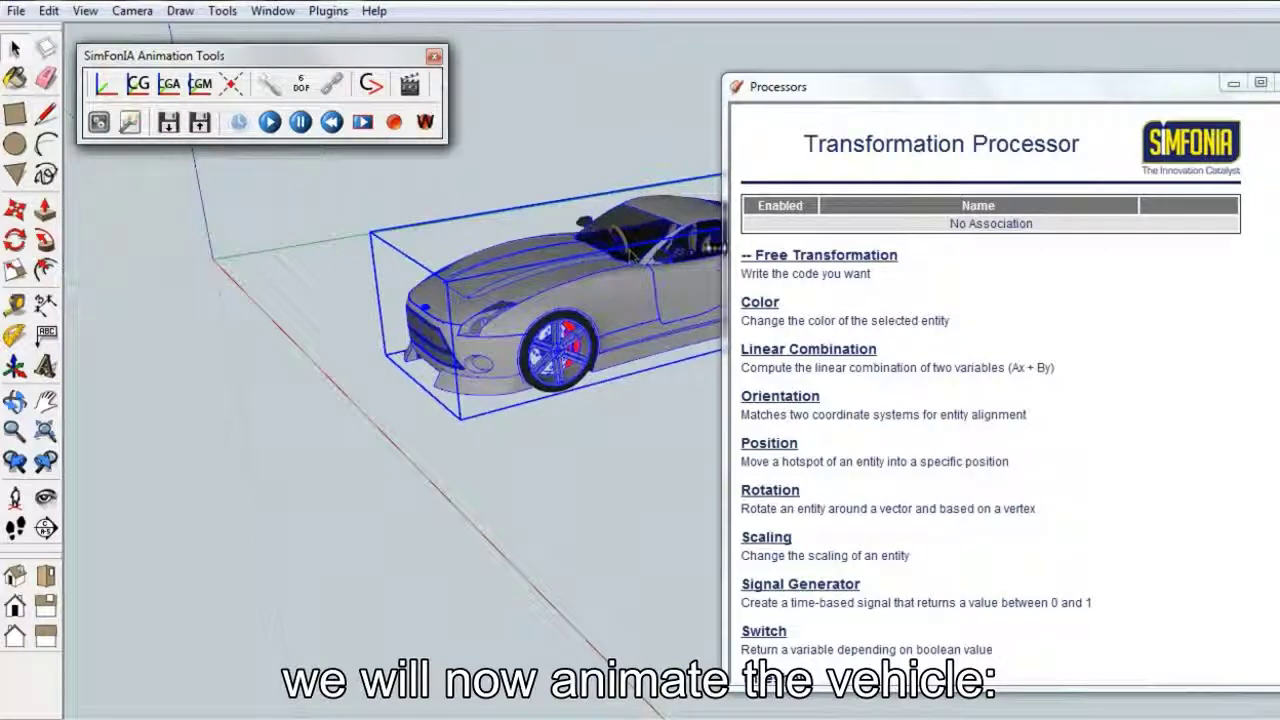
Step: Save a relative translation 'translation' moving the car -1 m per second along its object Y axis
scroll(1140, 482, down, 3)
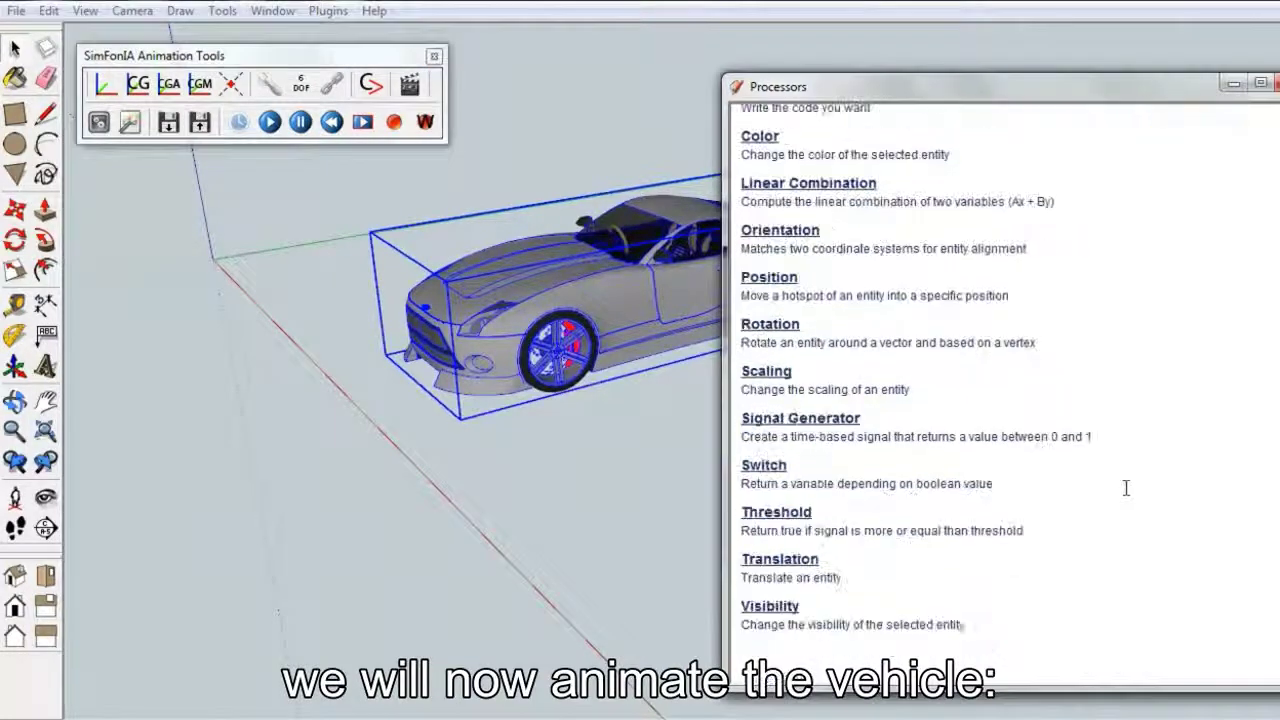
click(812, 563)
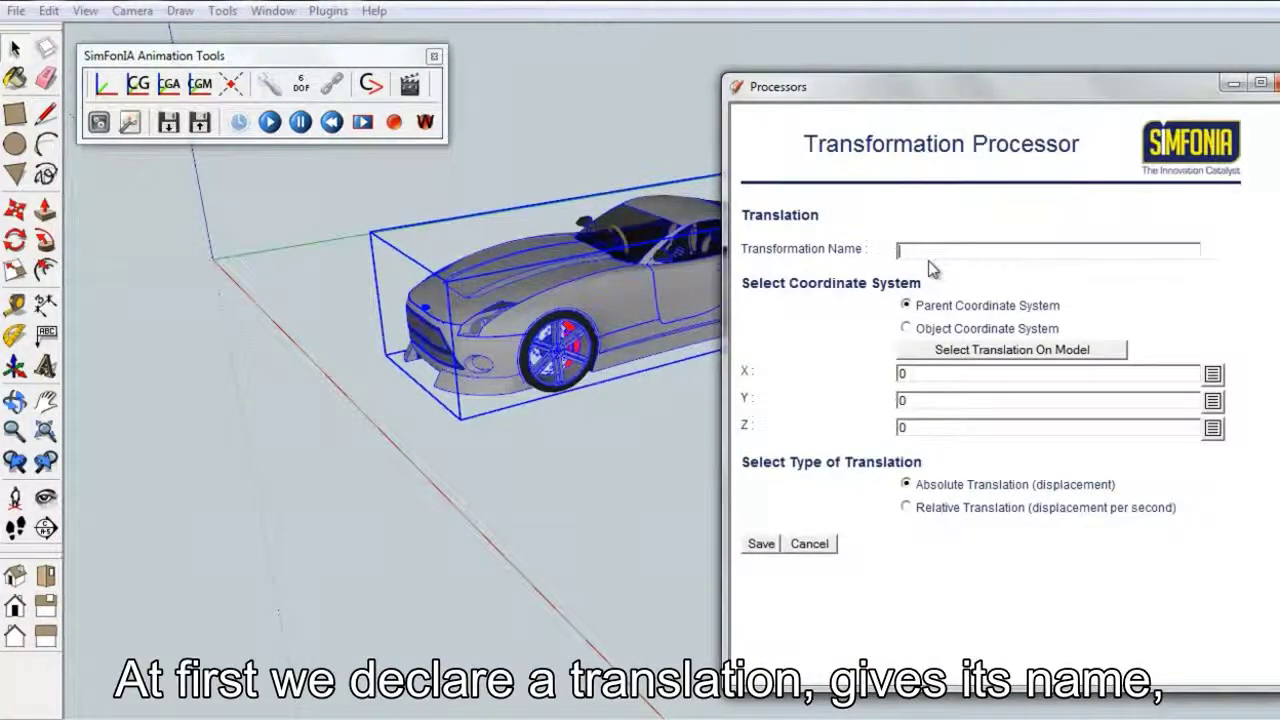
text(translation)
click(906, 328)
drag(928, 398, 880, 400)
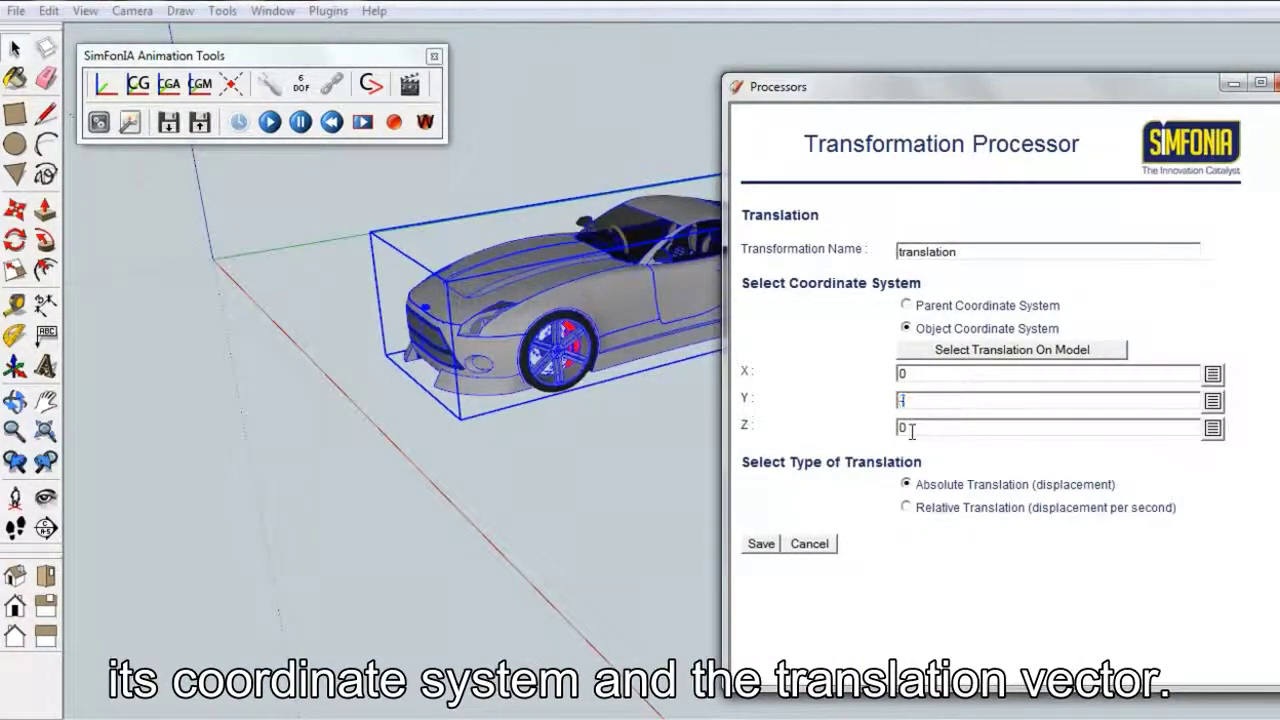
text(1.m)
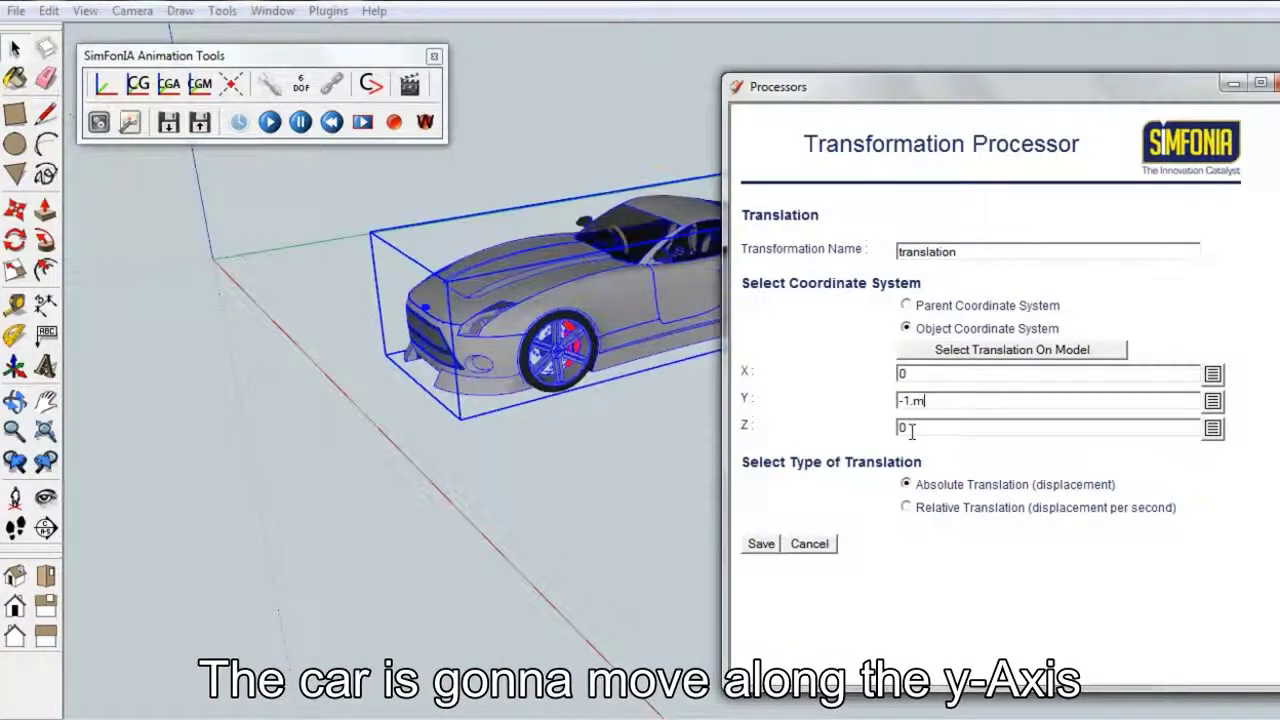
click(906, 508)
click(764, 544)
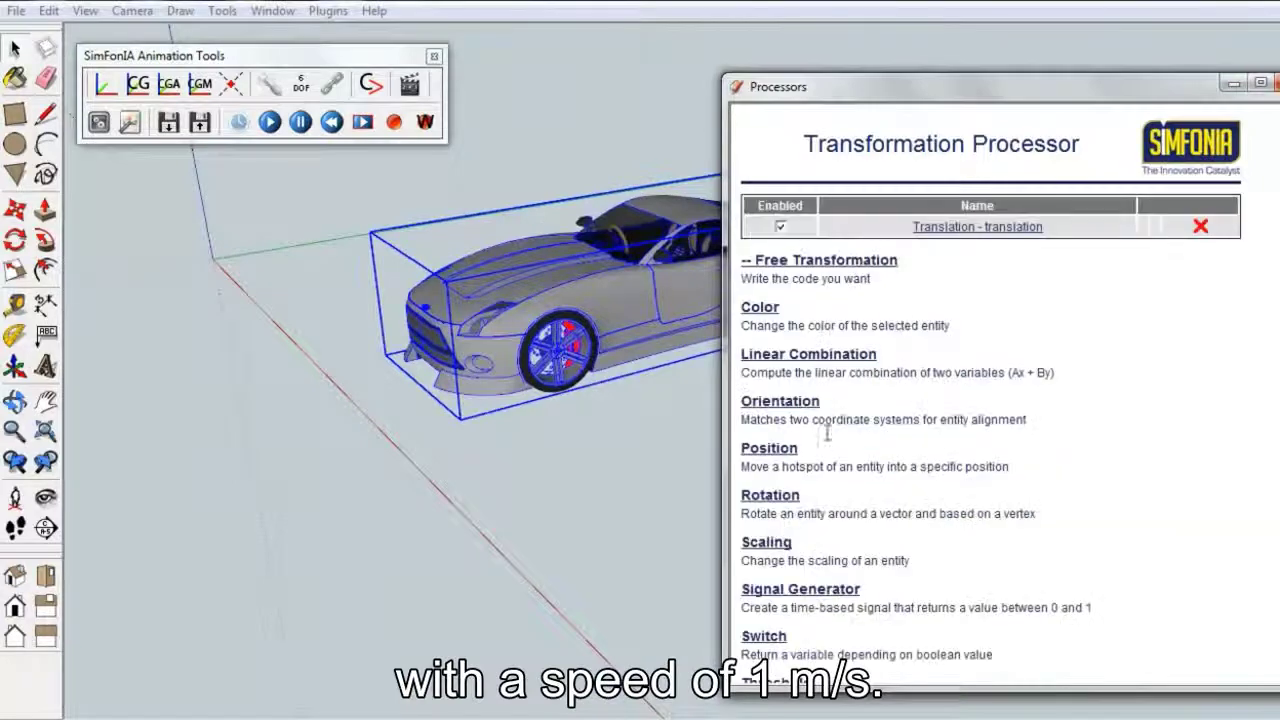
click(600, 494)
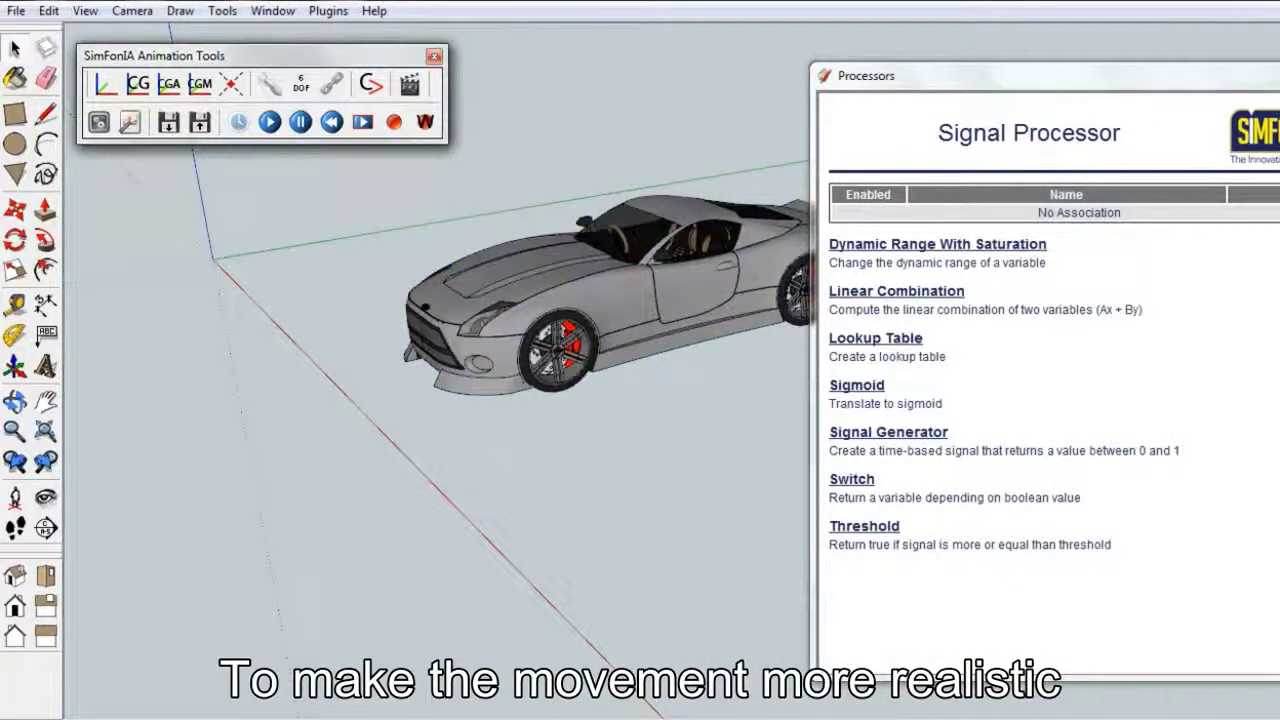
Step: Save a relative rotation 'roue1' spinning the front wheel about its object X axis, then close the processor
click(560, 335)
double_click(563, 330)
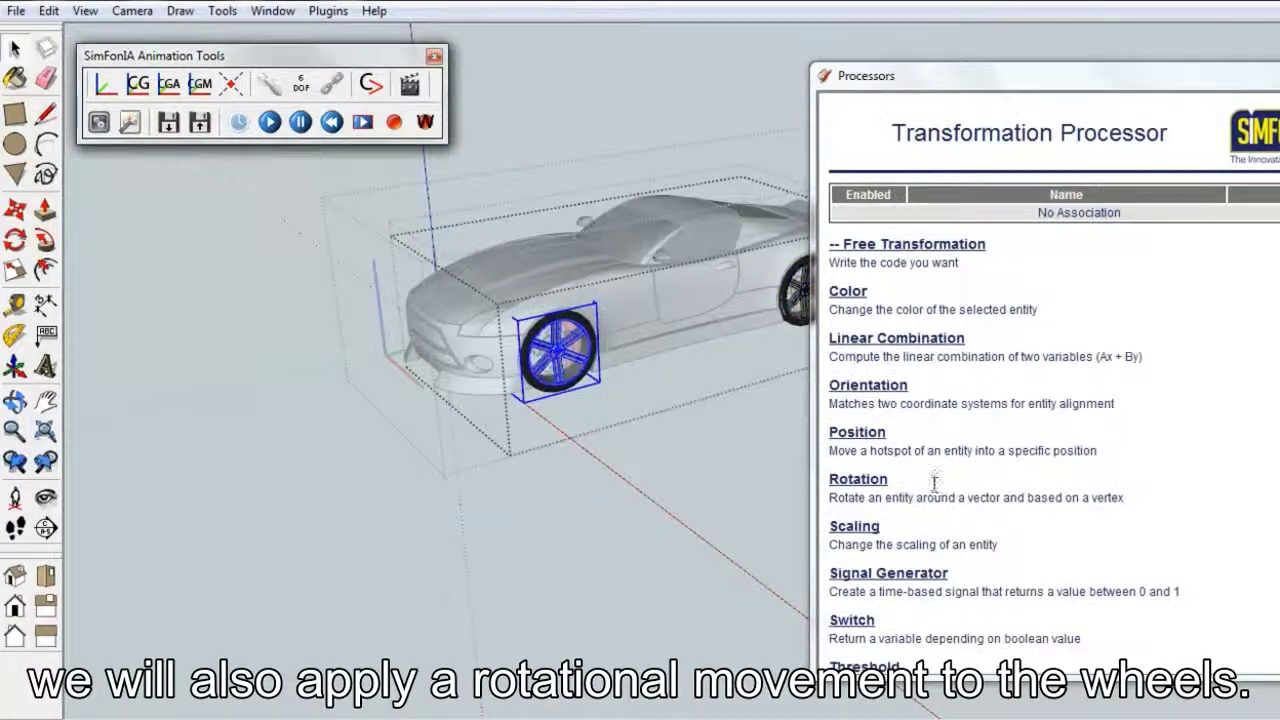
click(858, 477)
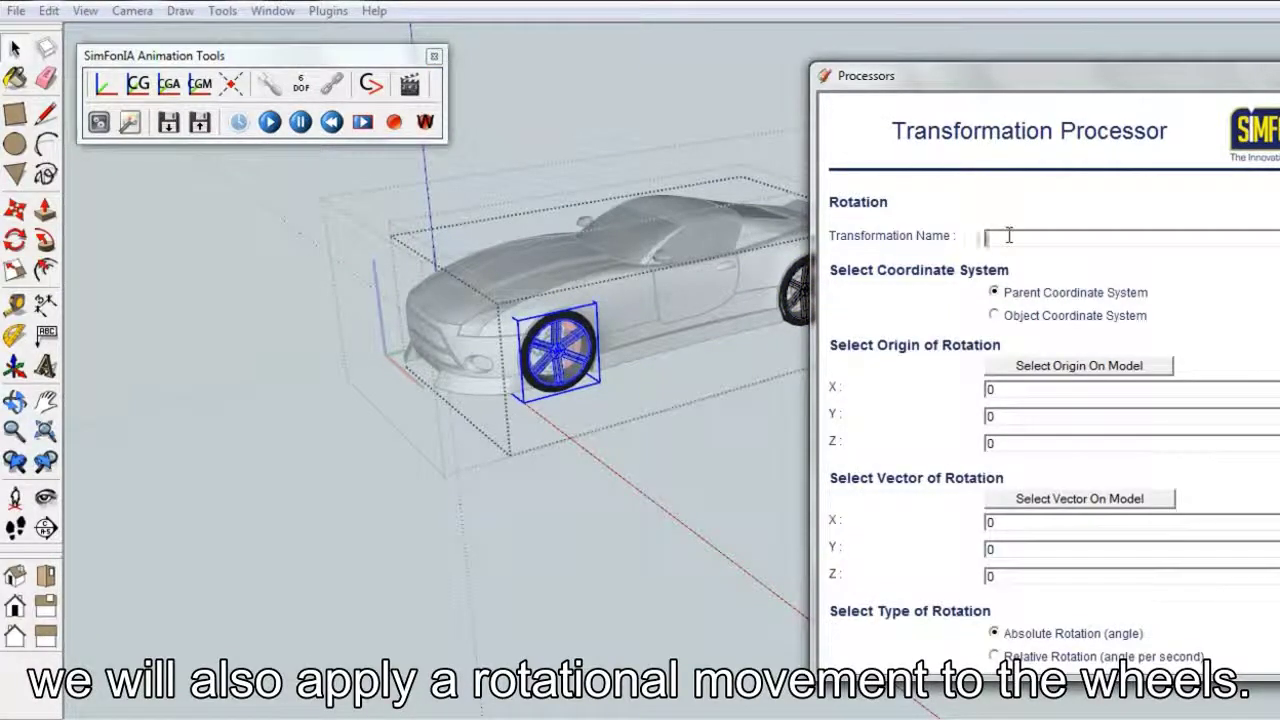
text(roue1)
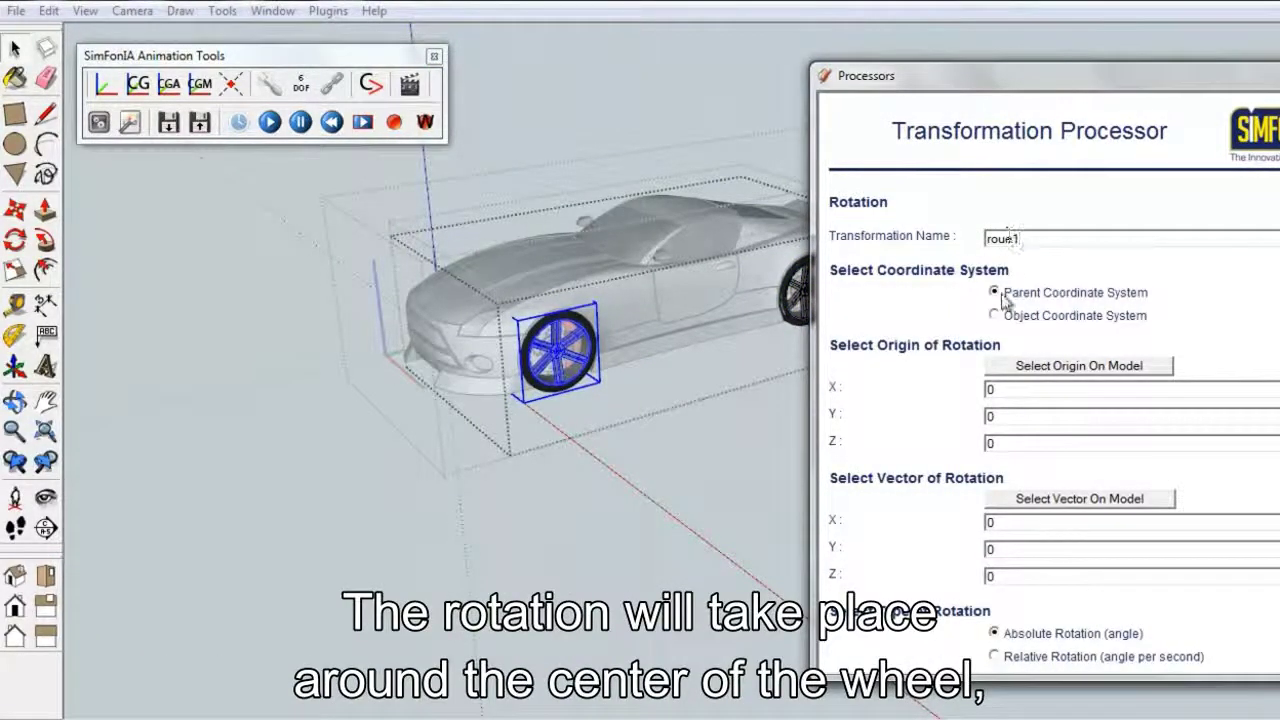
drag(1040, 70, 1038, 74)
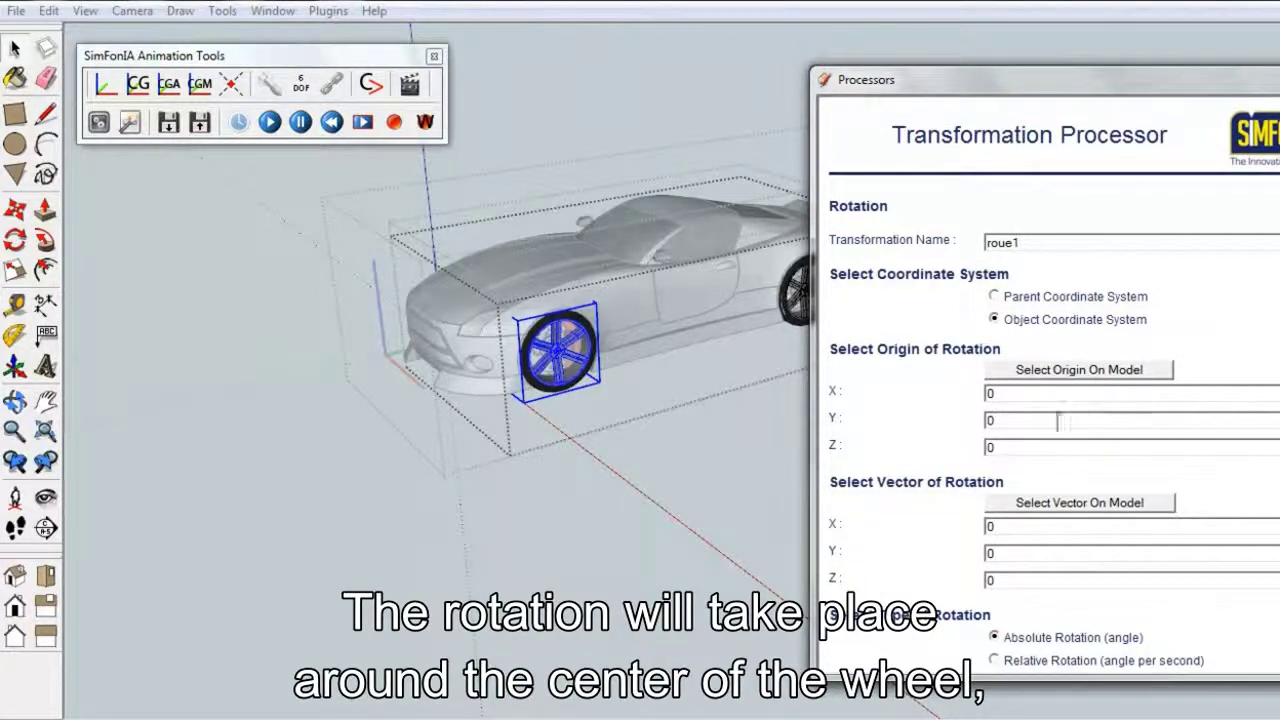
scroll(1058, 420, down, 2)
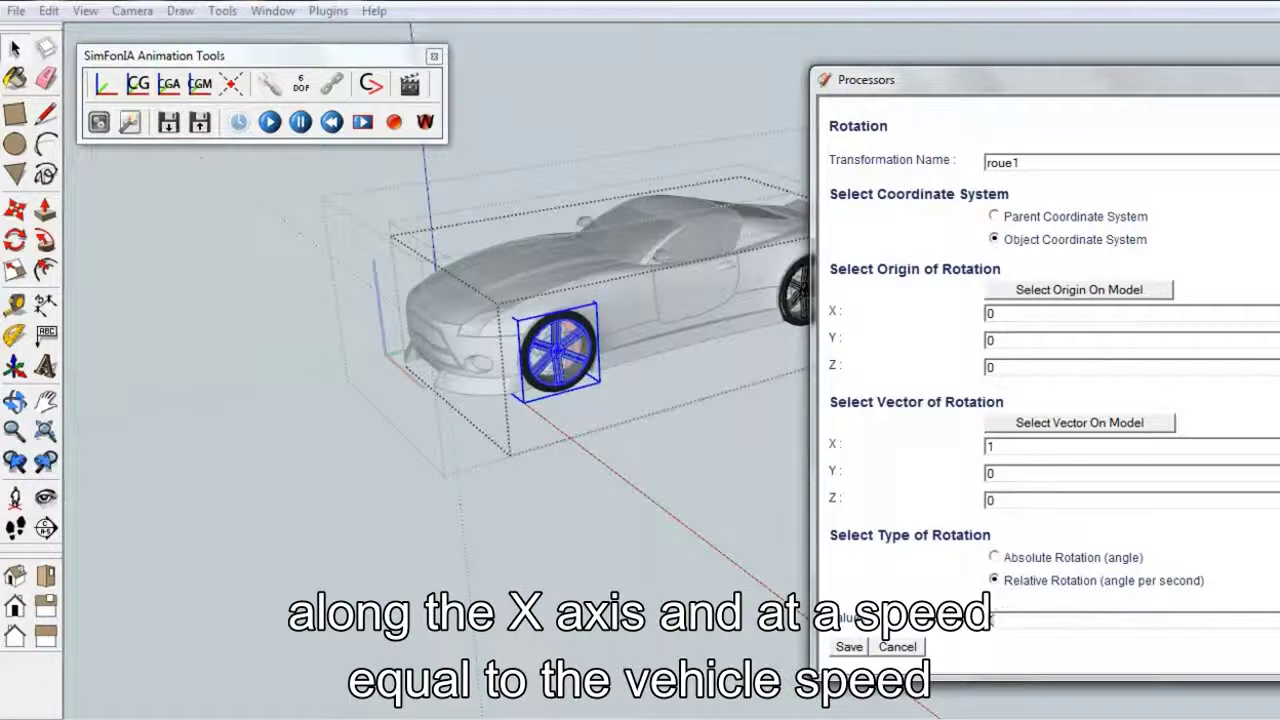
text(0.6)
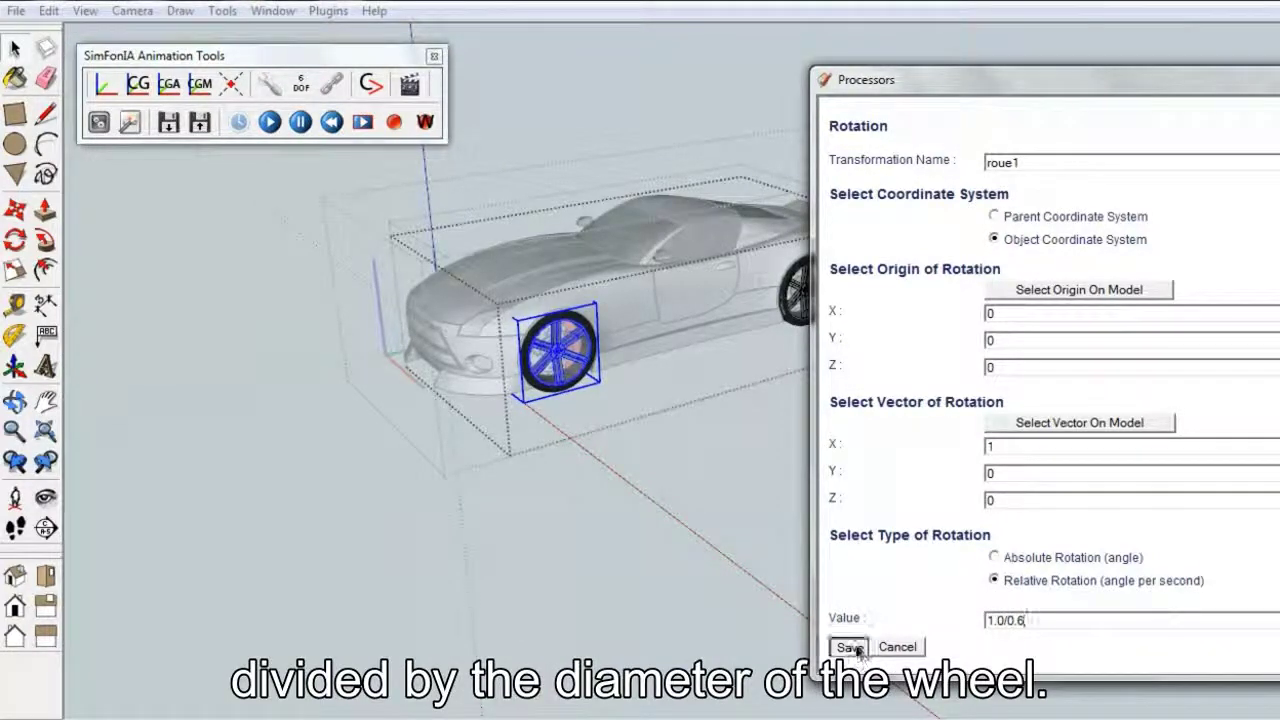
click(849, 647)
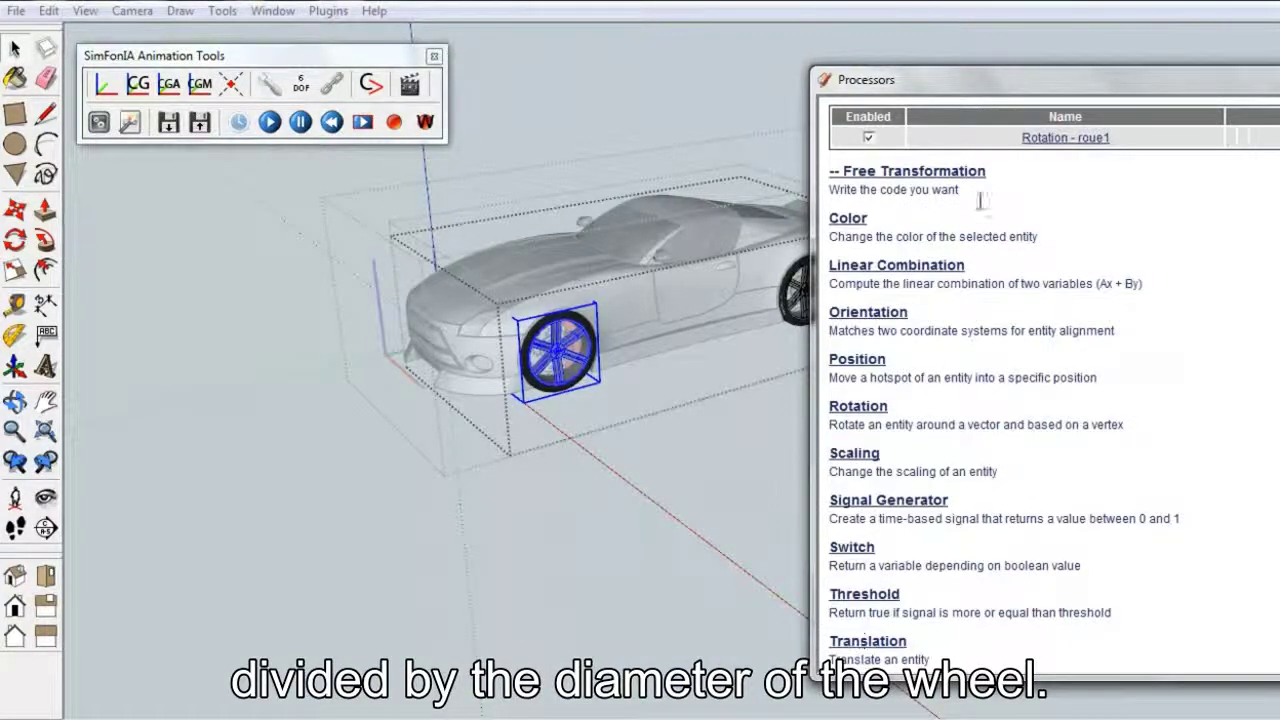
drag(1095, 87, 965, 87)
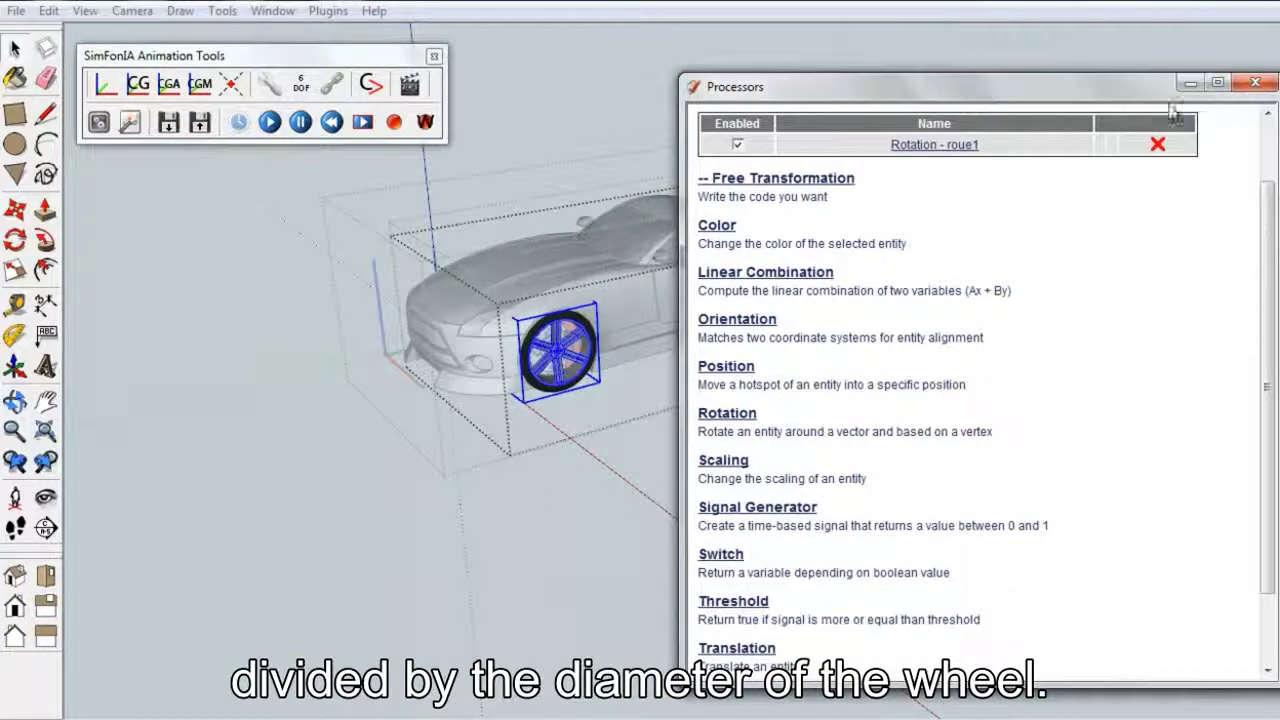
click(1256, 80)
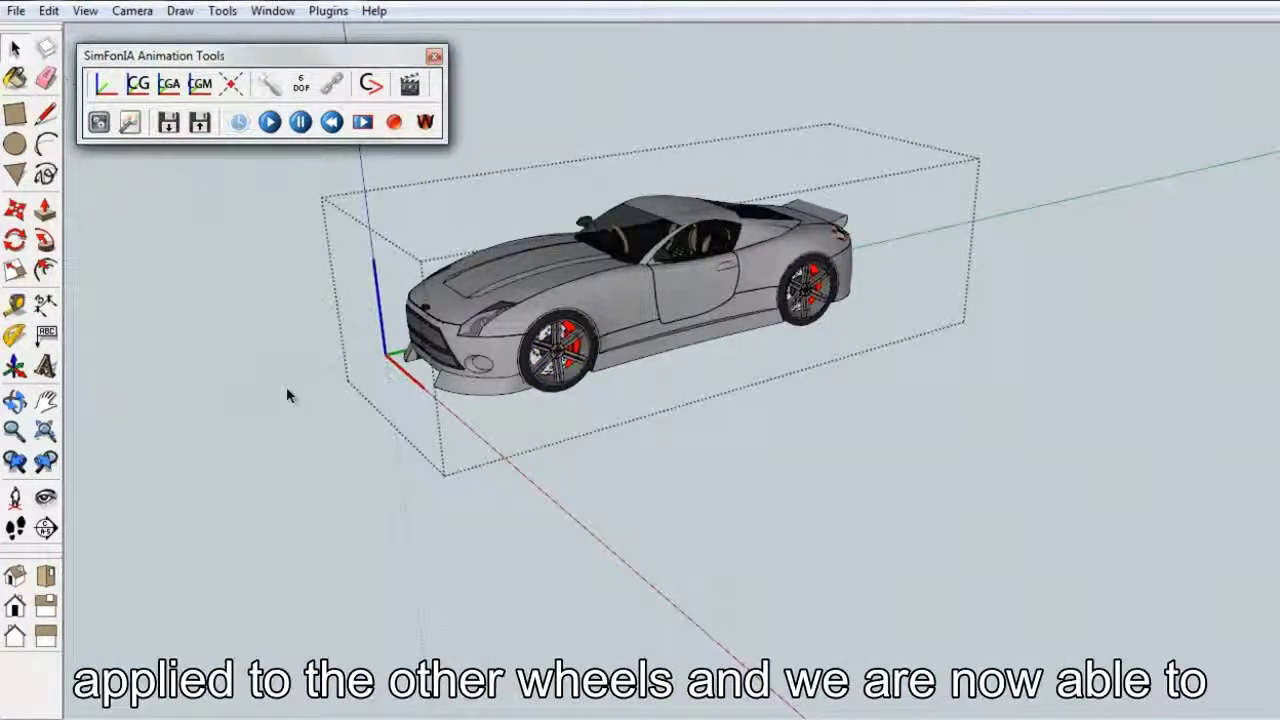
Step: Play the SimFonIA animation preview so the car rolls forward with turning wheels
click(272, 122)
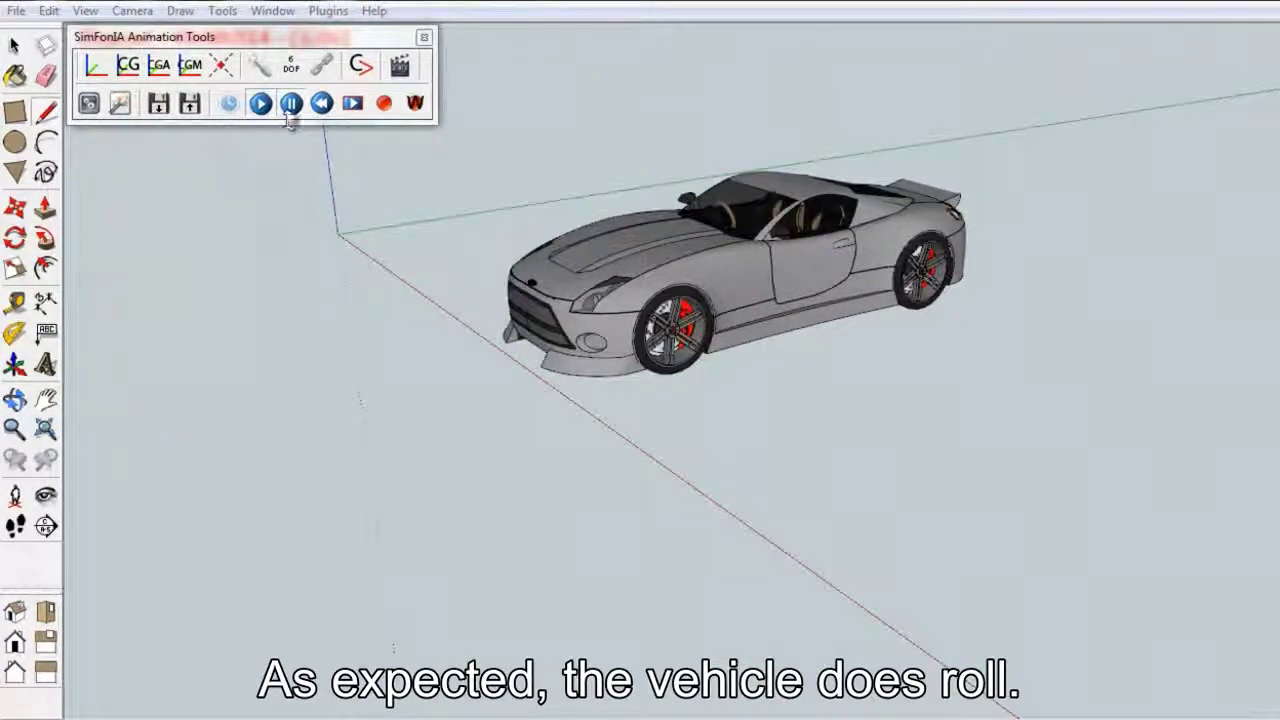
click(290, 105)
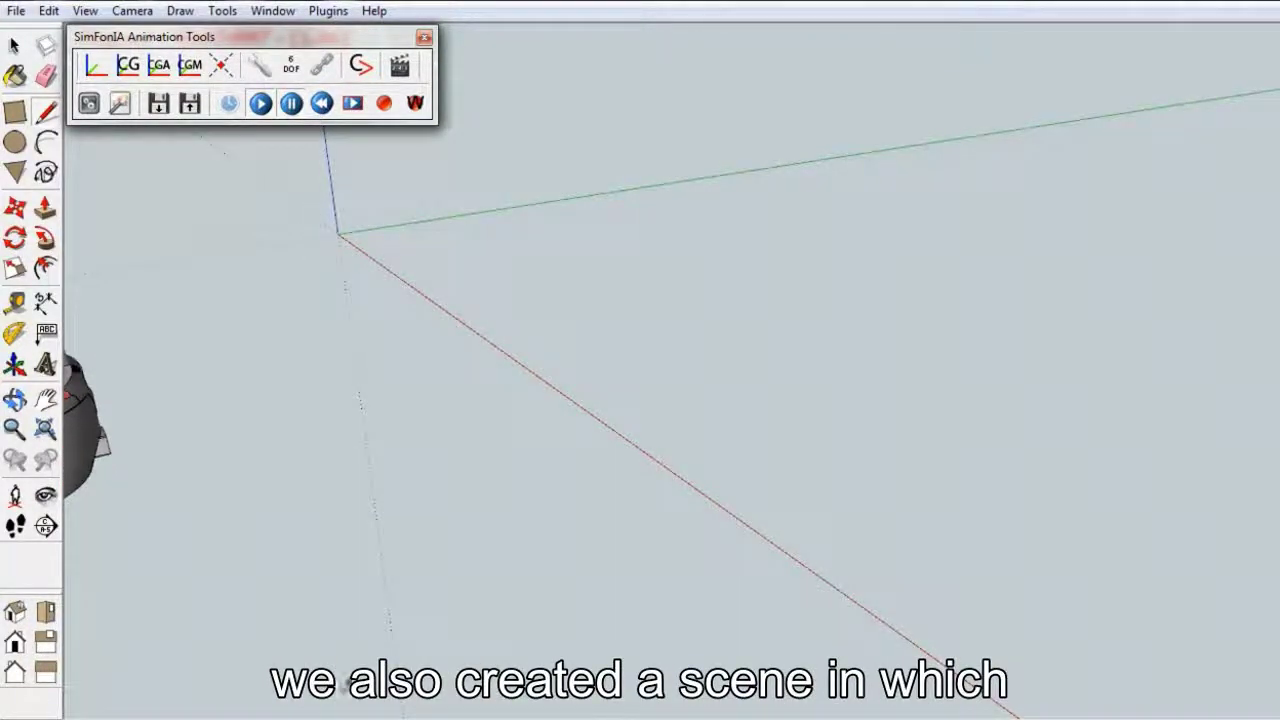
Step: Switch to the tennis model window and select the tennis ball
click(503, 630)
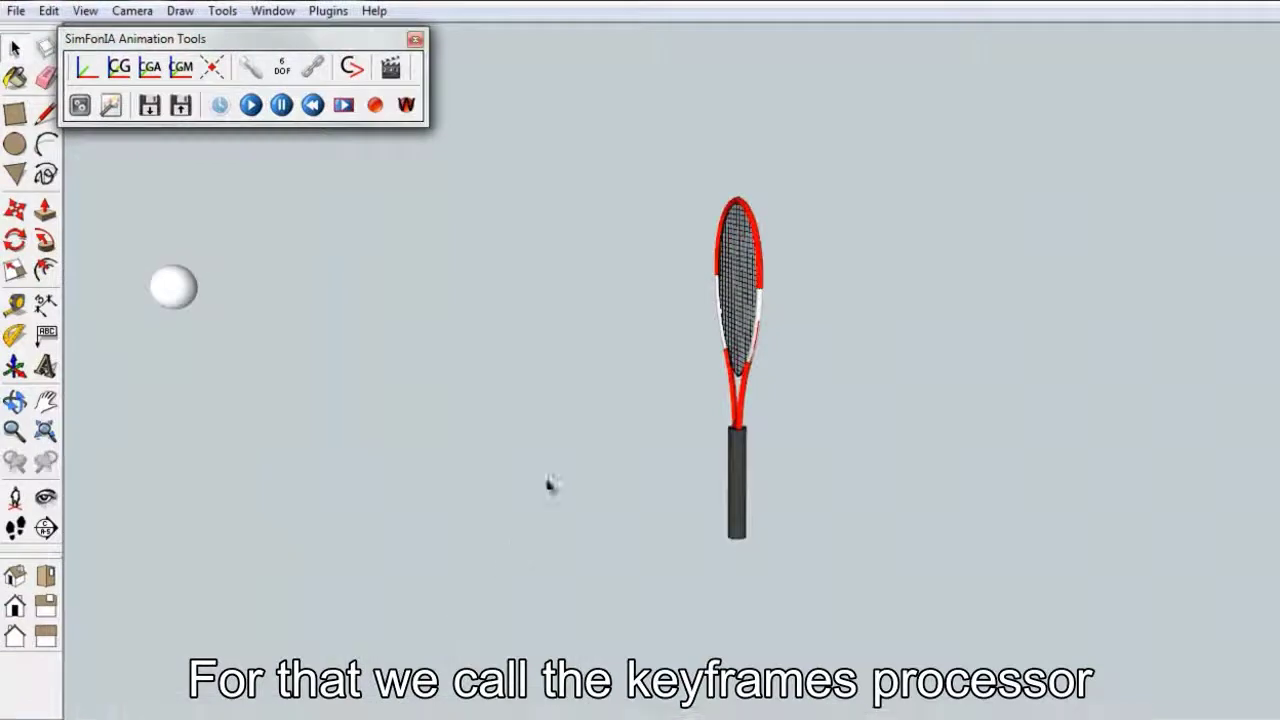
click(182, 284)
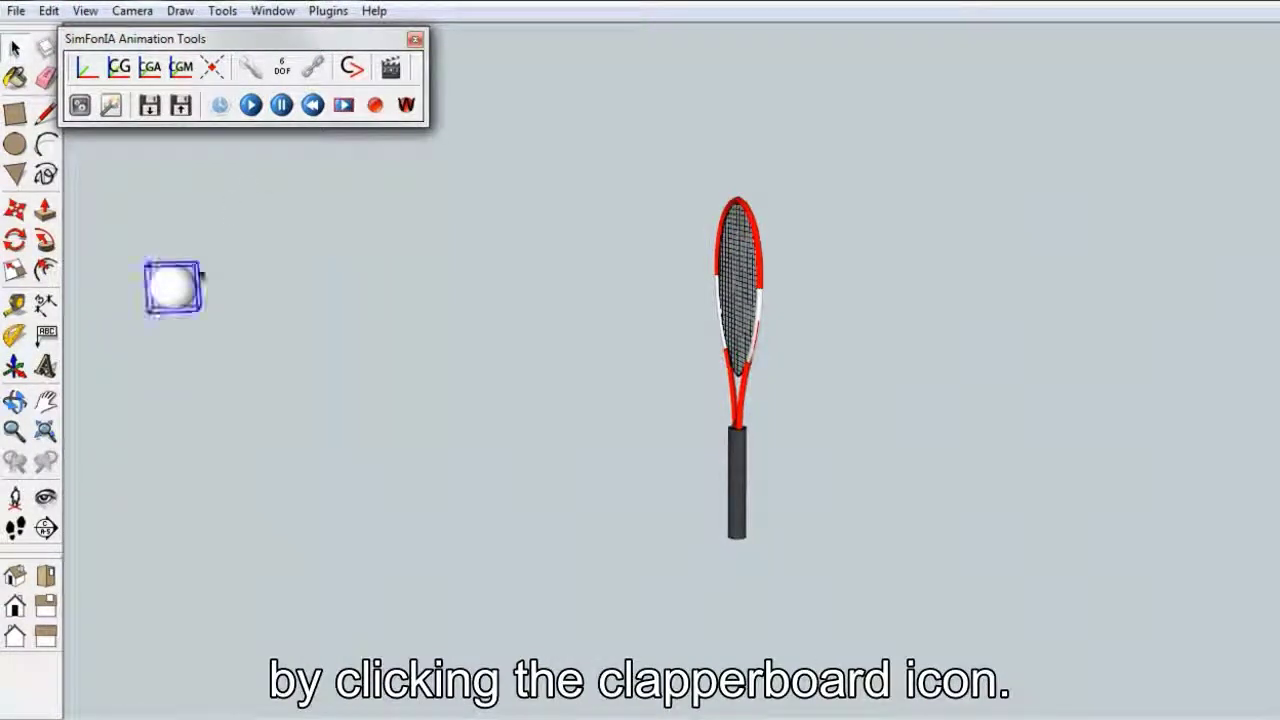
Step: Open the ball's Keyframe Editor and jump to its 2.0 s and 4.5 s keyframes
click(391, 68)
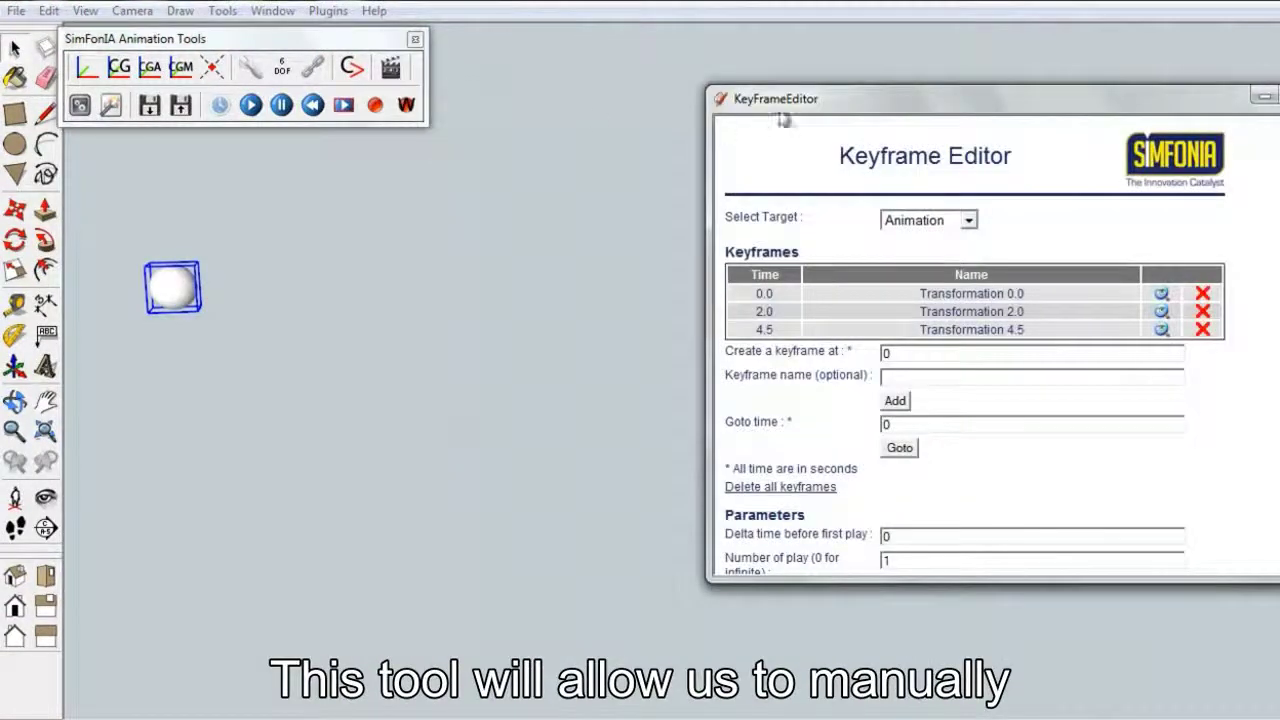
drag(893, 105, 895, 136)
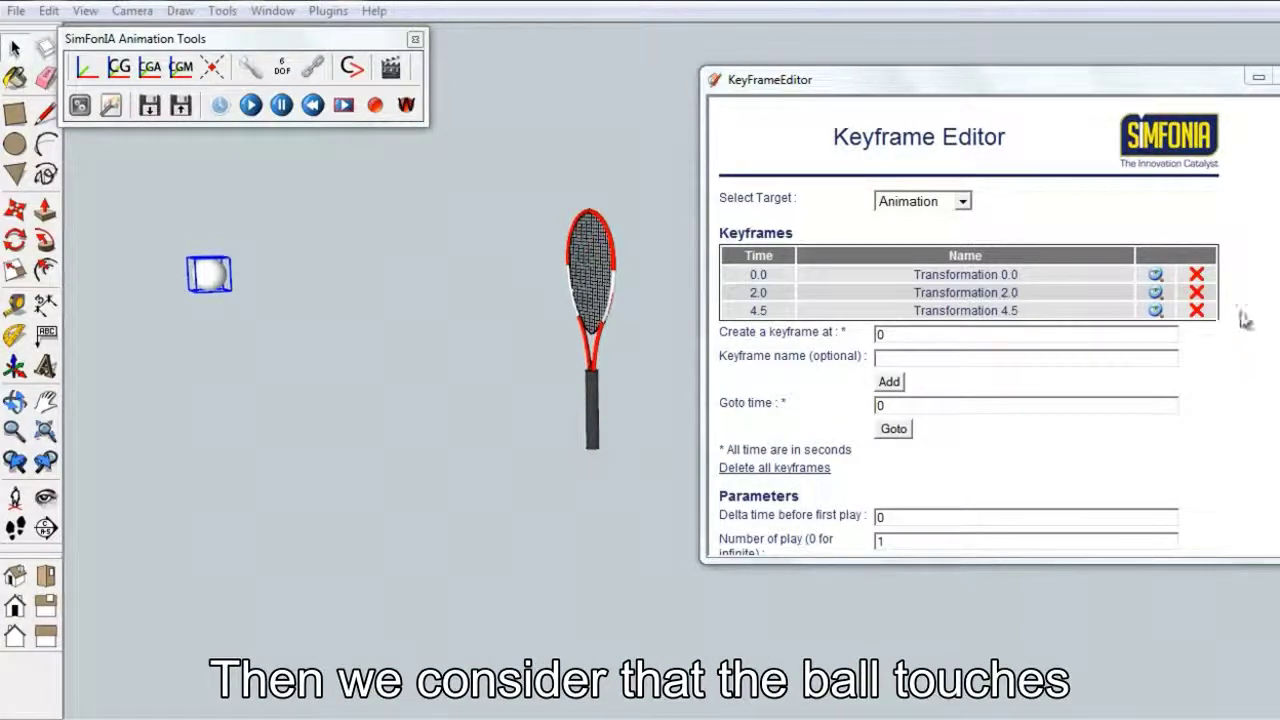
click(1156, 293)
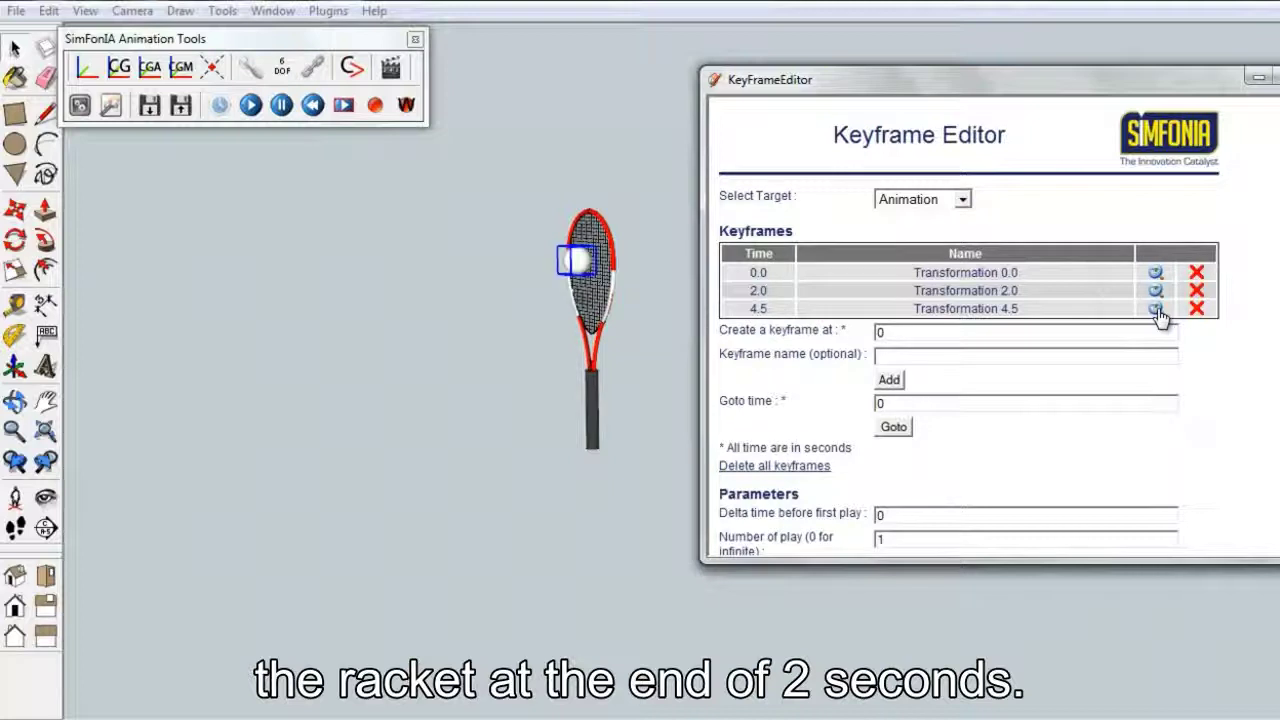
click(1156, 309)
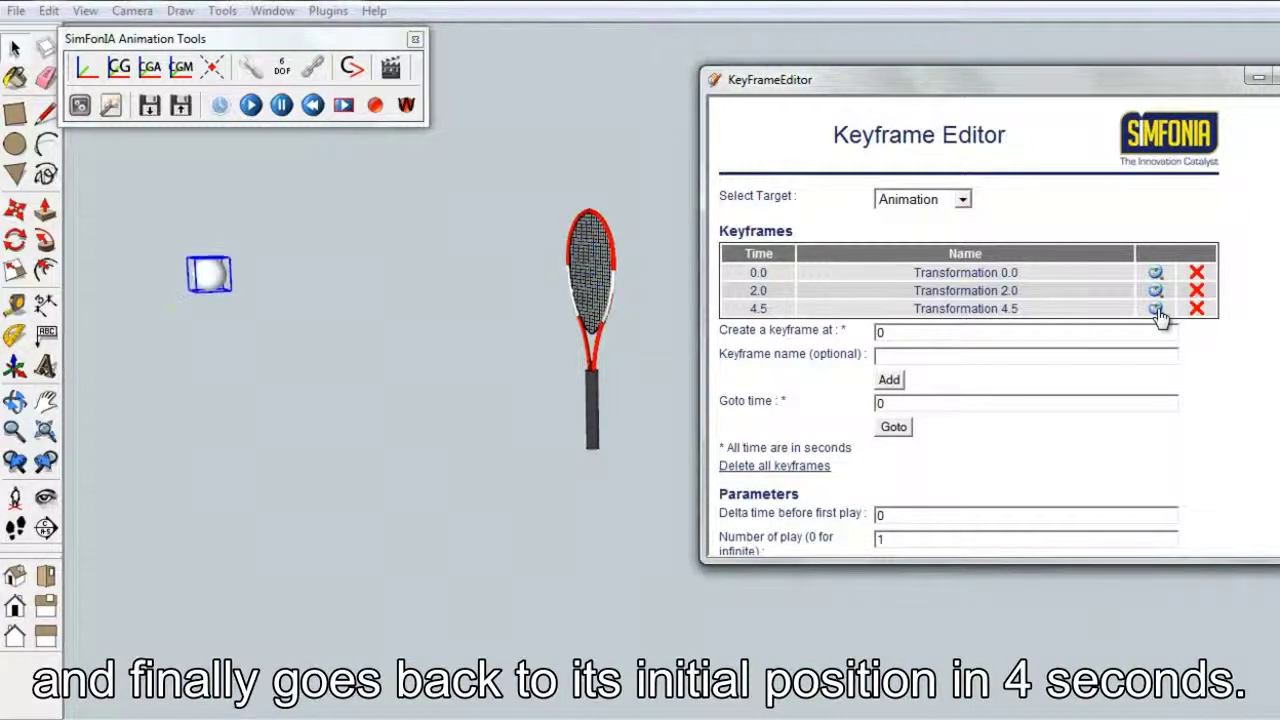
scroll(1234, 449, down, 3)
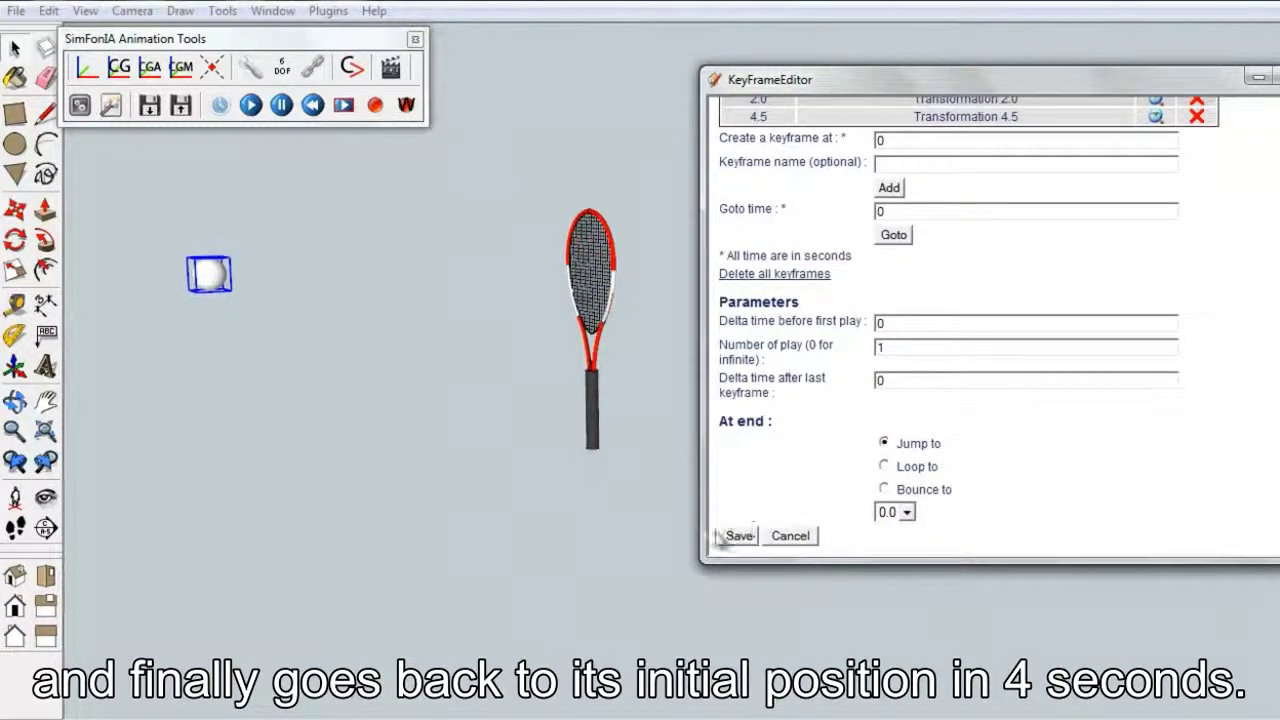
Step: Close the keyframe editor, preview the ball's animation, and bring the other racket scene forward
click(337, 155)
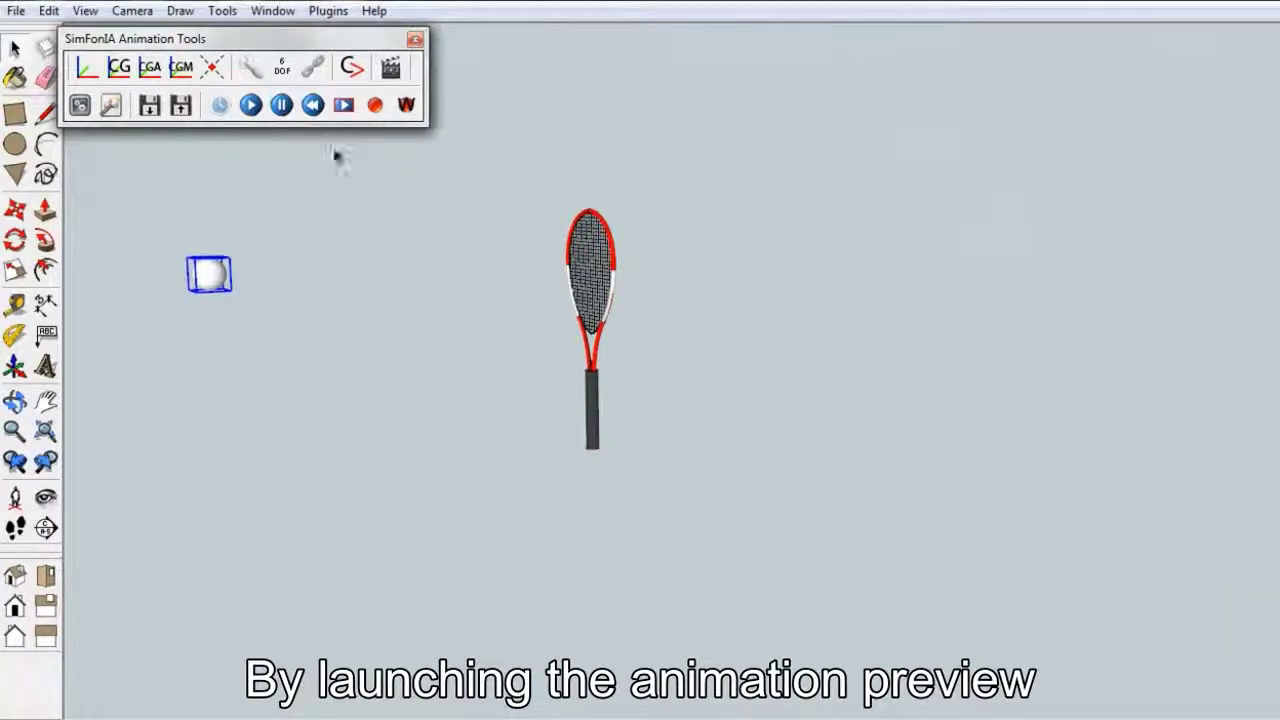
click(252, 106)
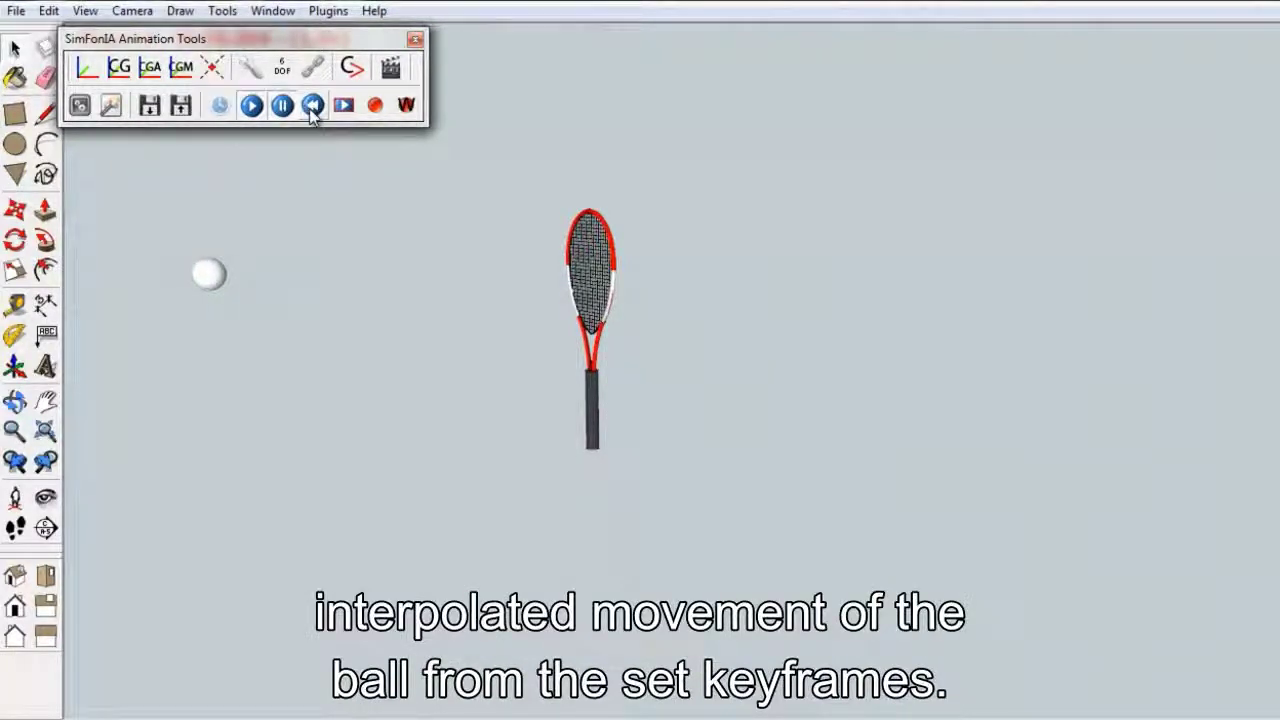
mouse_move(350, 714)
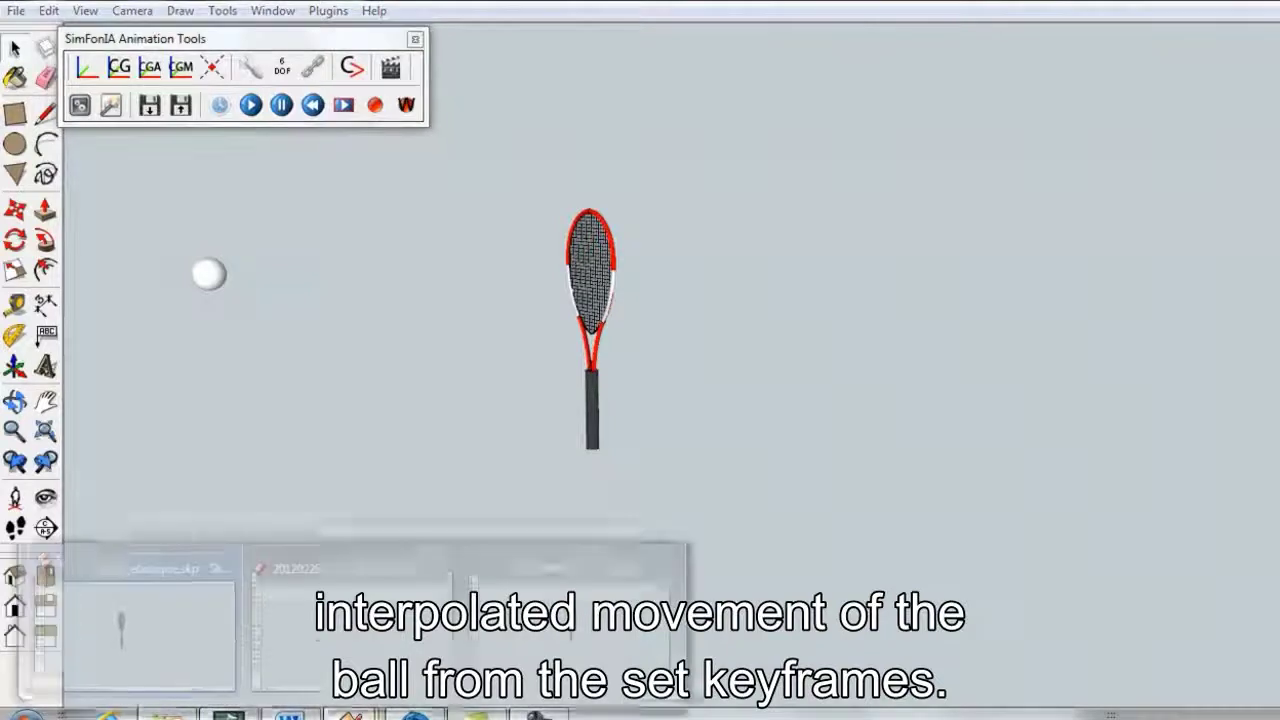
click(394, 628)
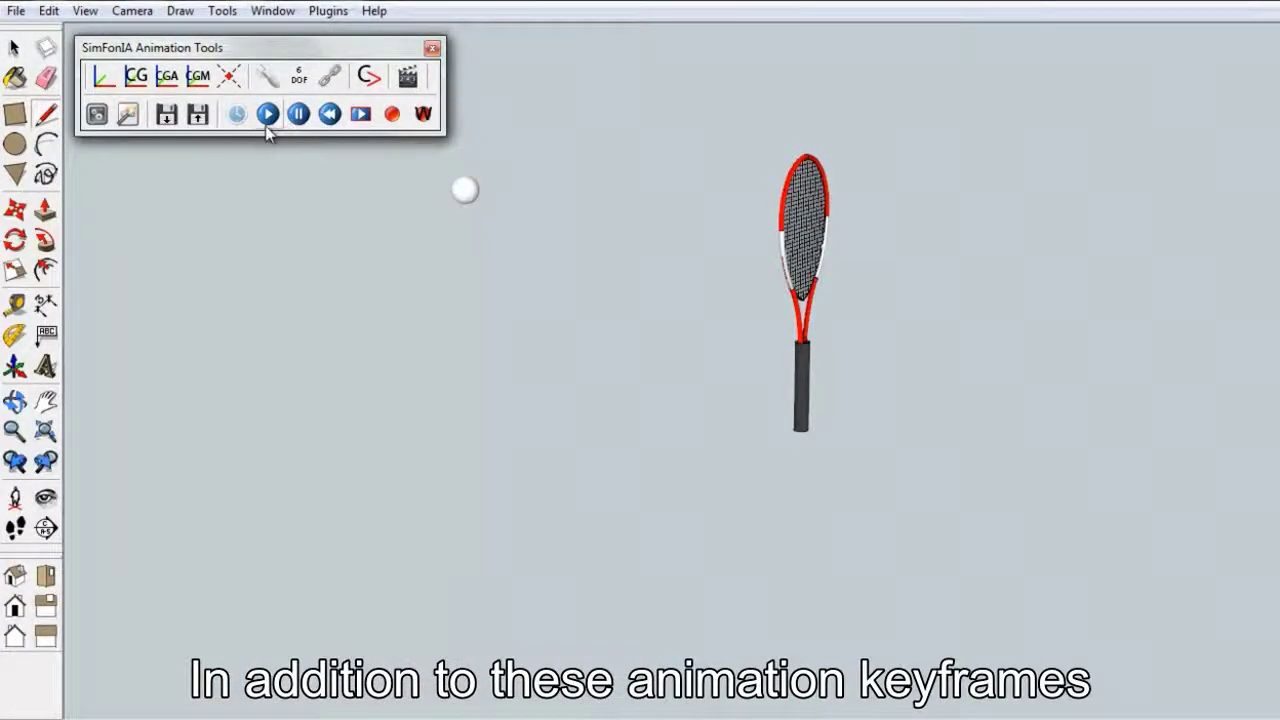
Step: Play, pause and rewind the ball-and-racket animation, then bring up another racket scene window
click(299, 115)
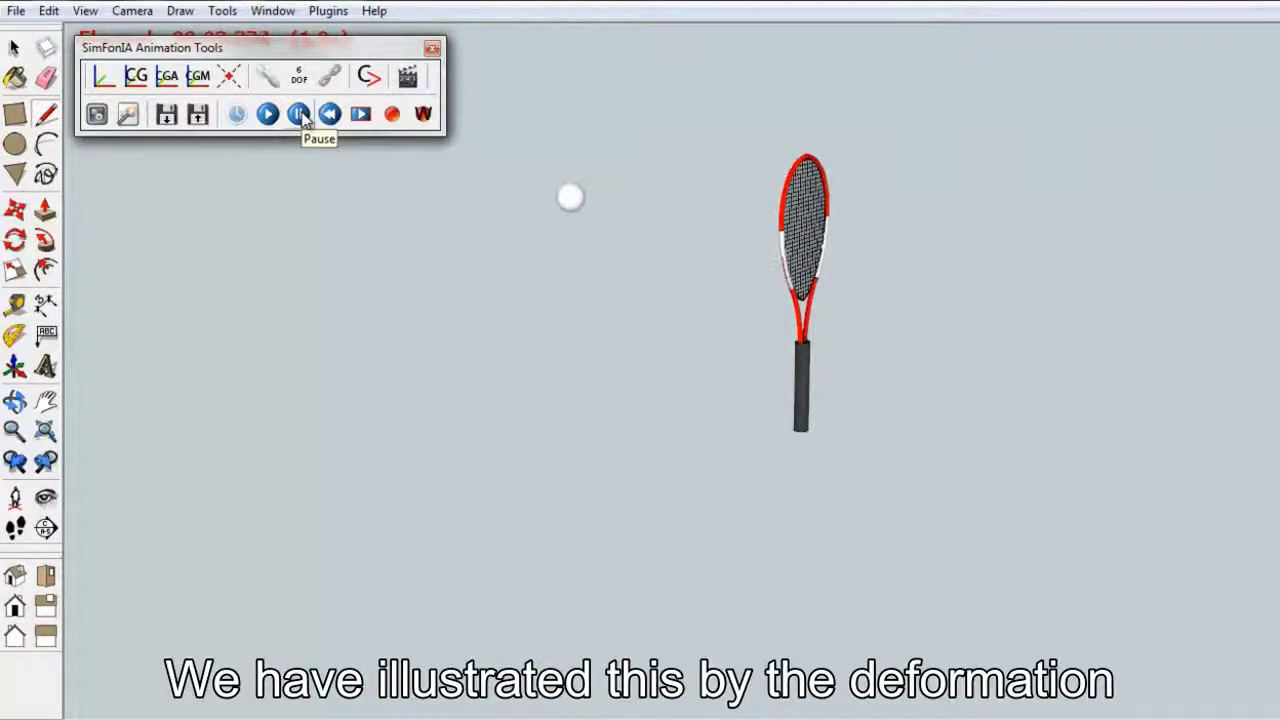
click(299, 114)
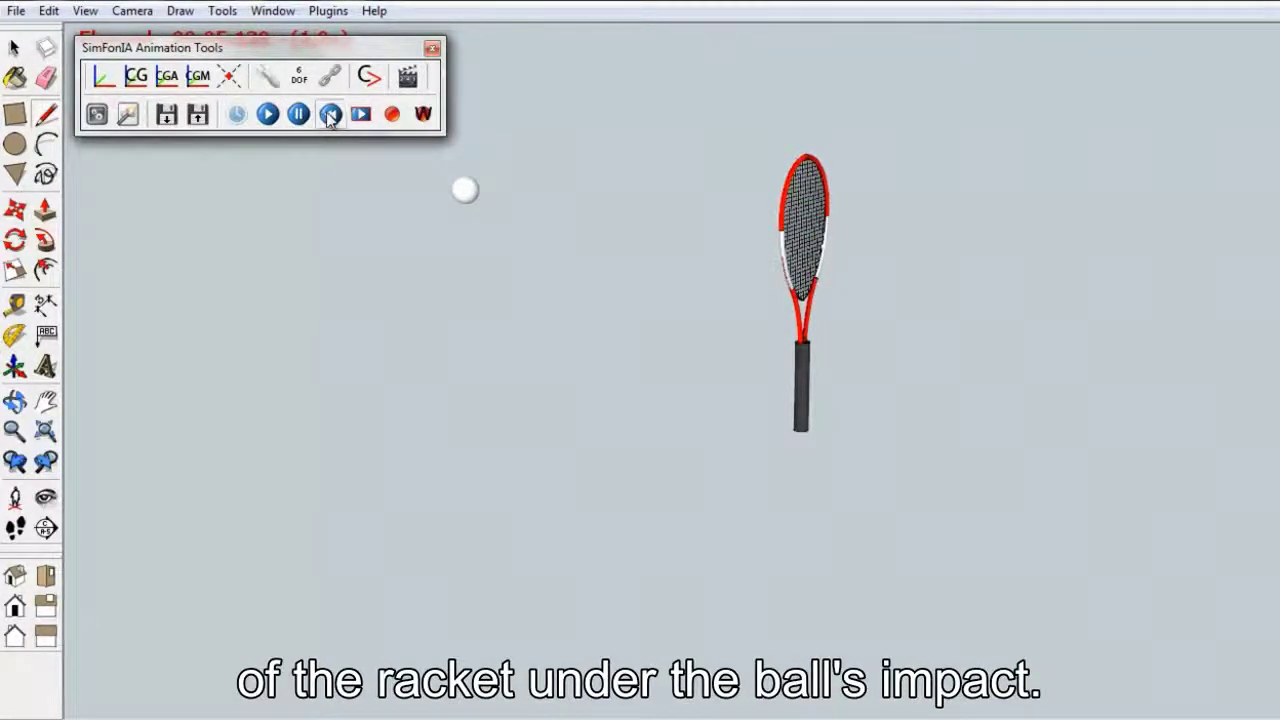
click(330, 114)
mouse_move(350, 712)
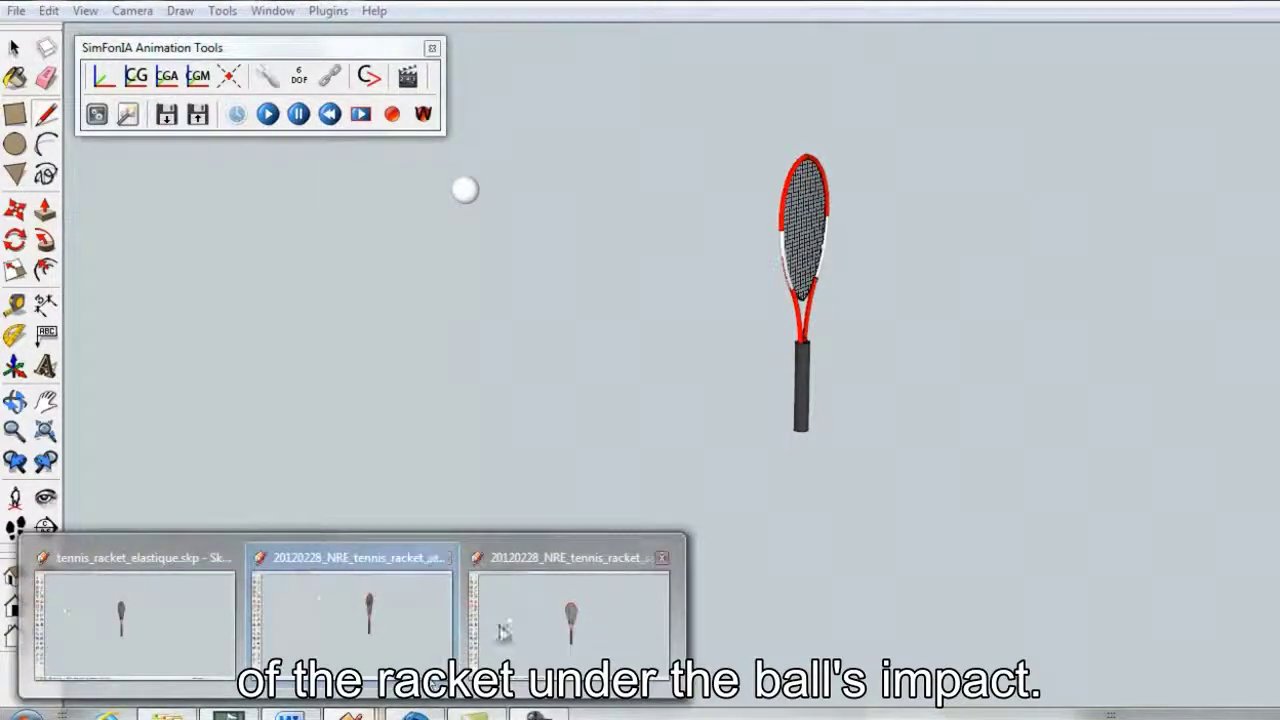
click(503, 630)
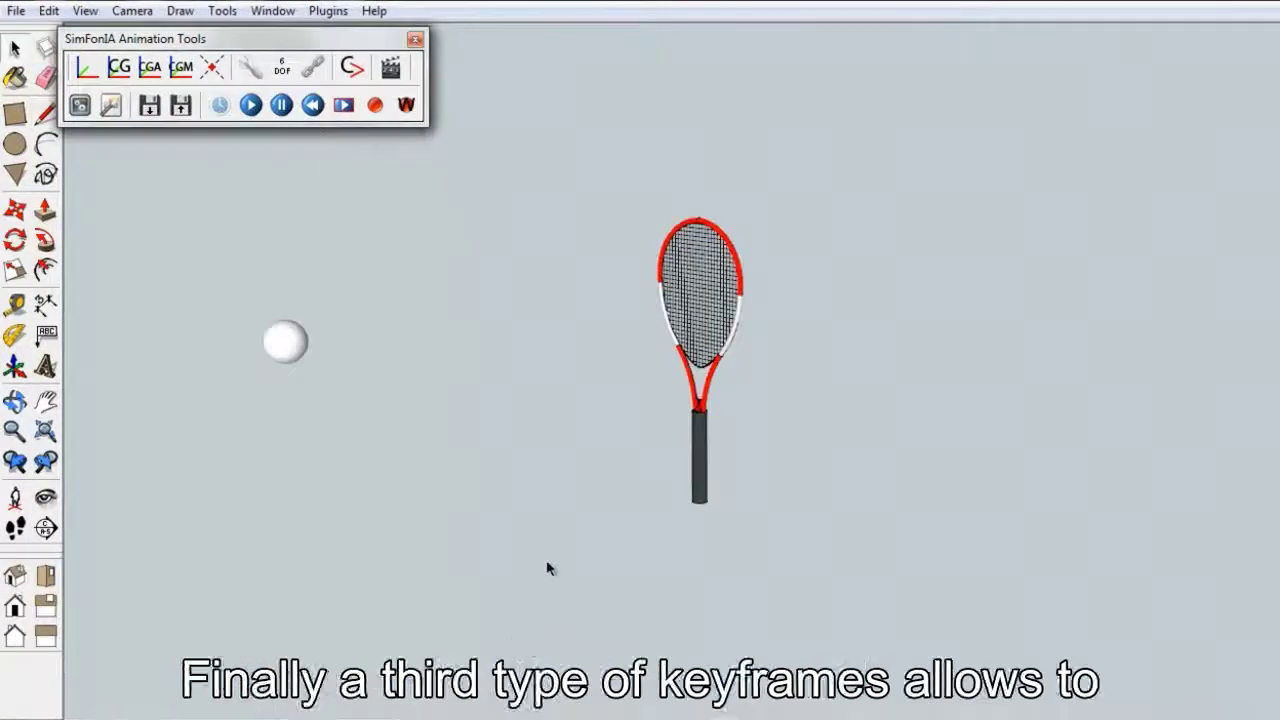
Step: Run the racket deformation animation, then bring up the plain cylinder model window
click(252, 106)
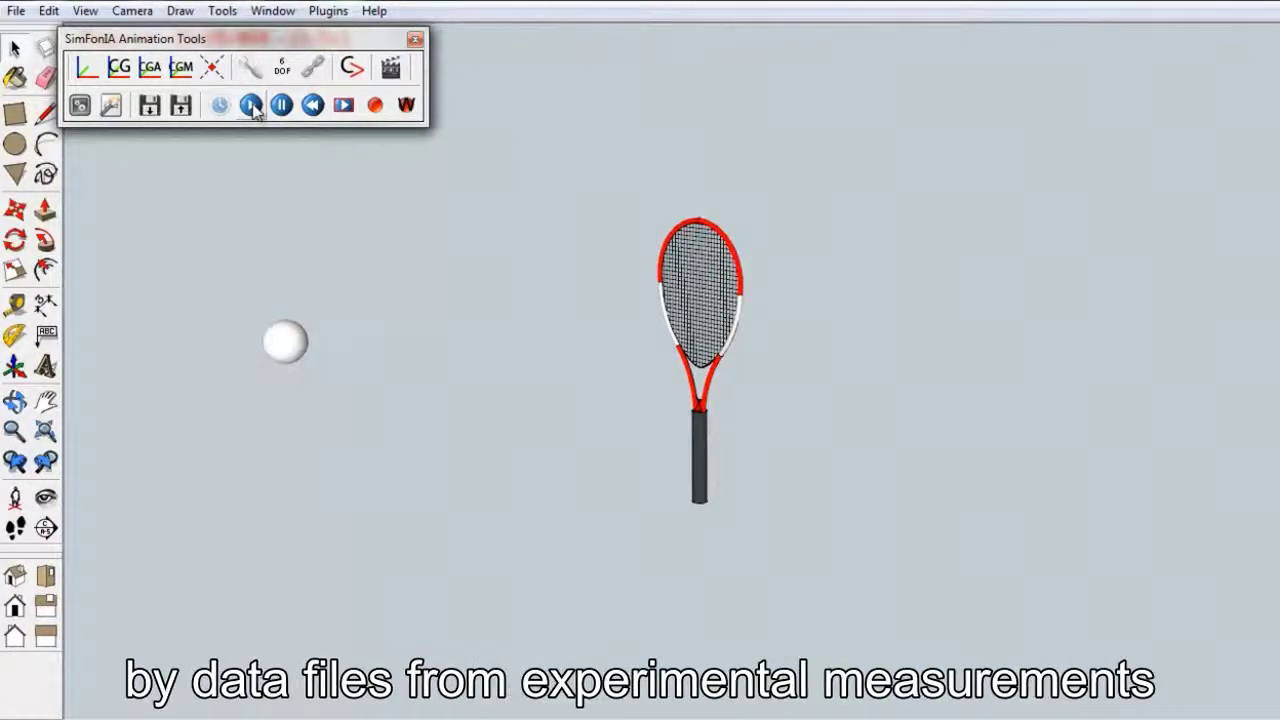
click(251, 106)
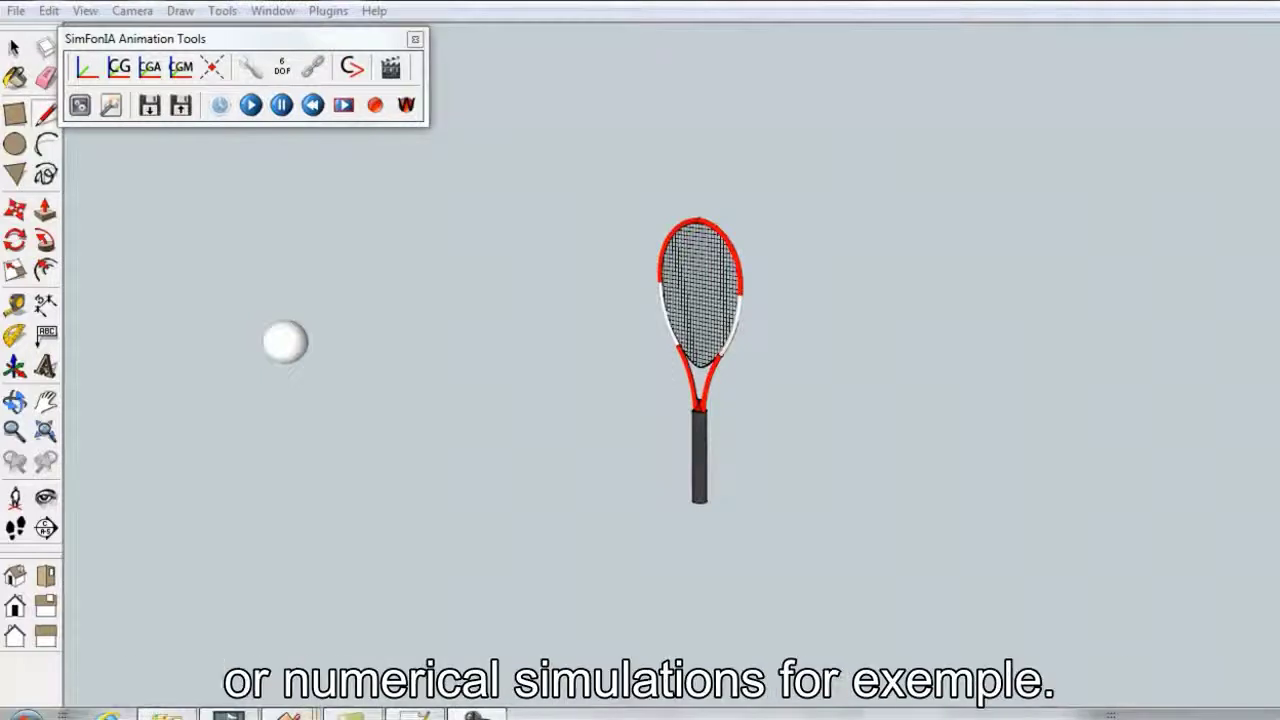
click(340, 640)
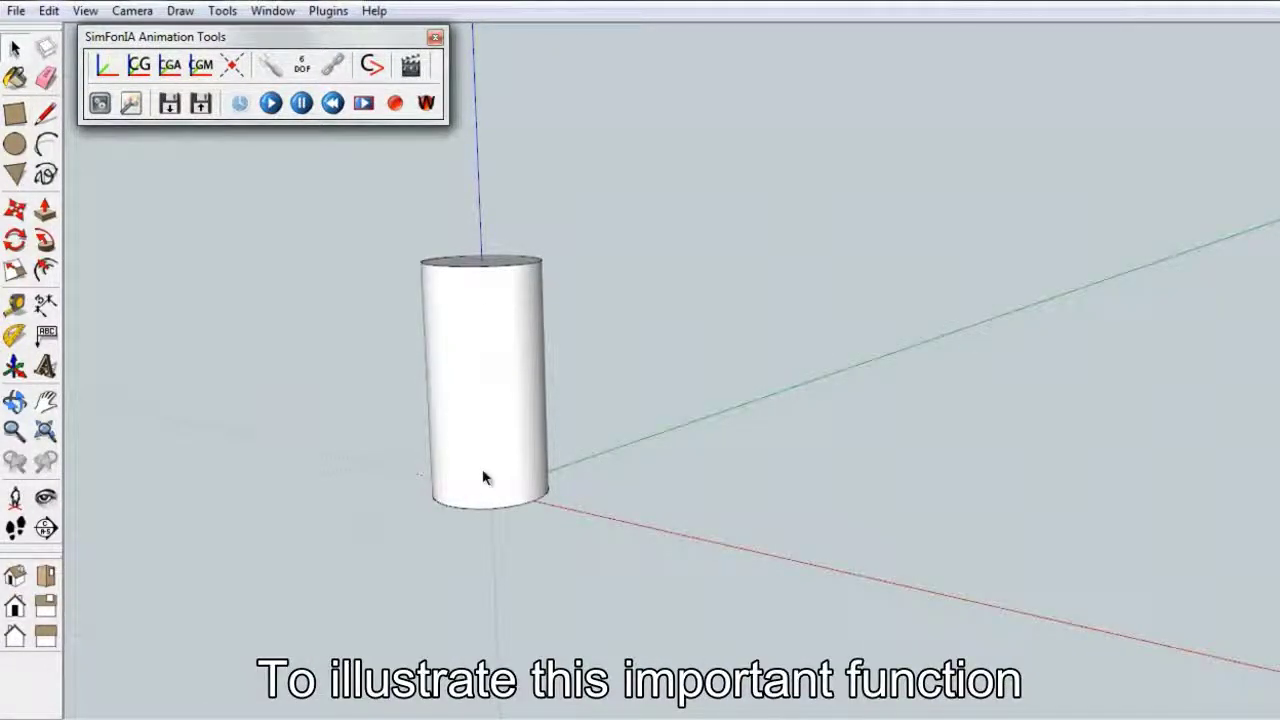
click(550, 712)
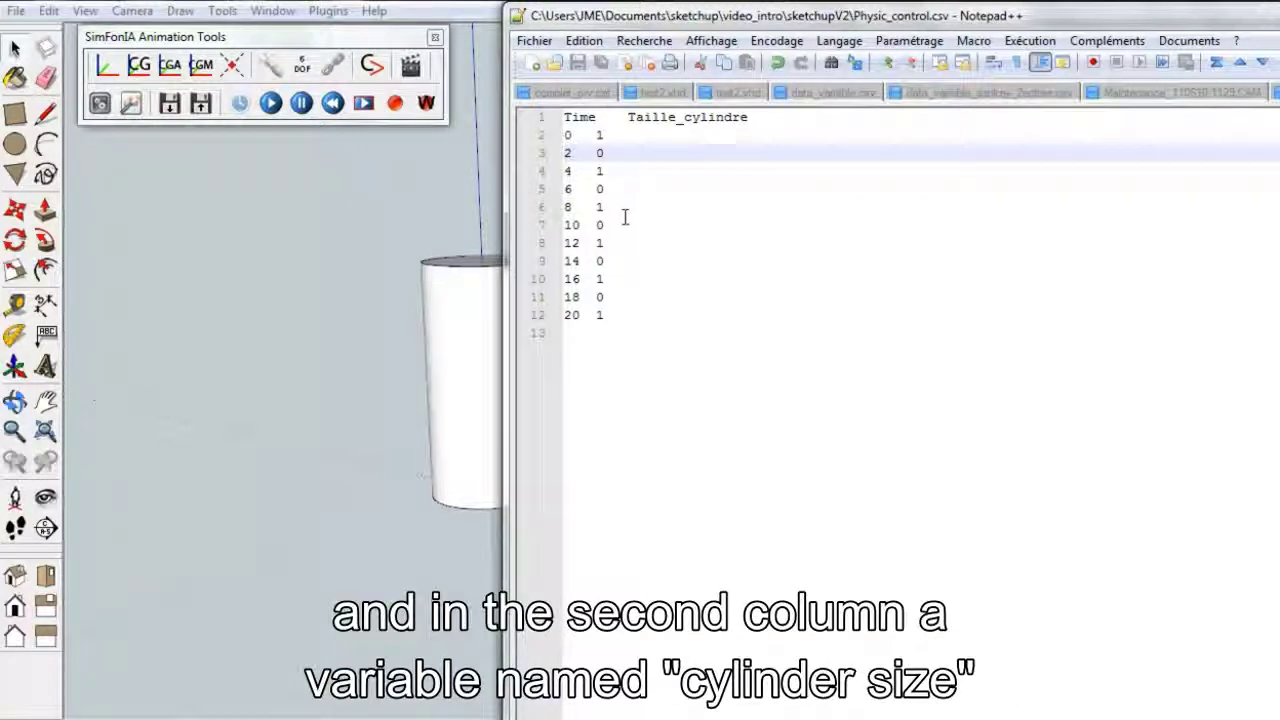
click(231, 340)
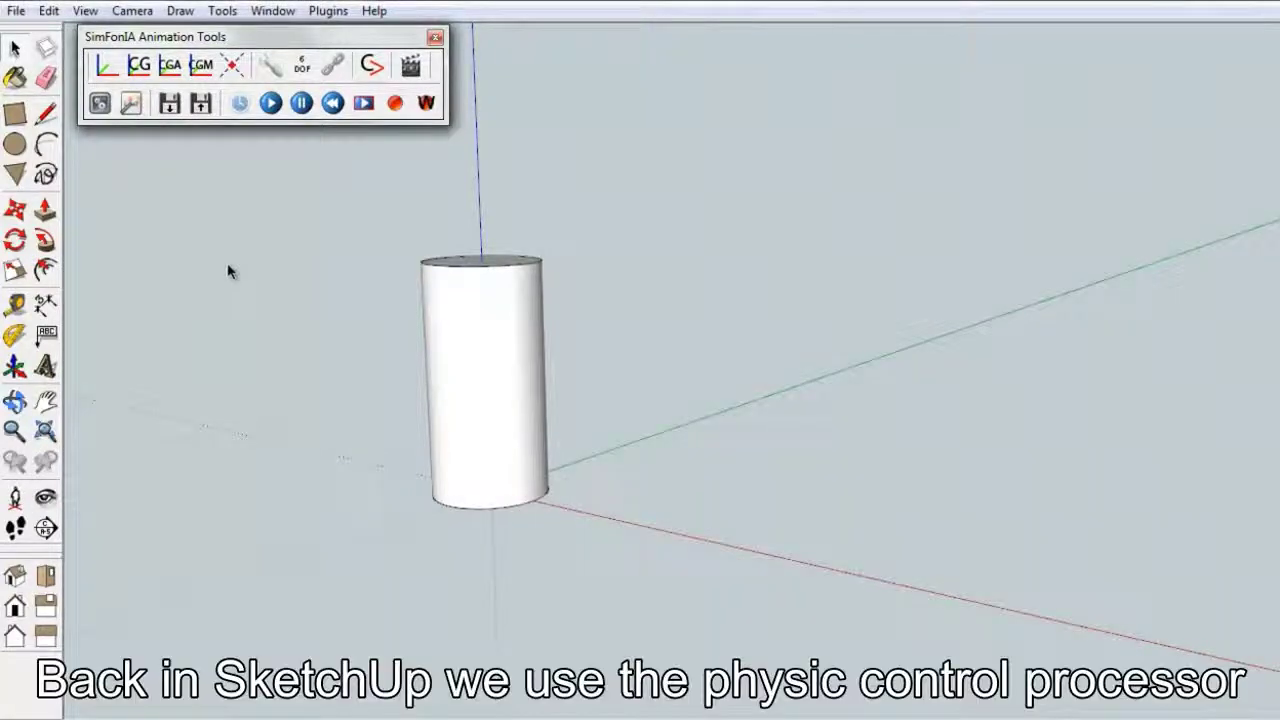
Step: Assign Physic_control.csv to the File API engine in Physic Control, then close it
click(100, 103)
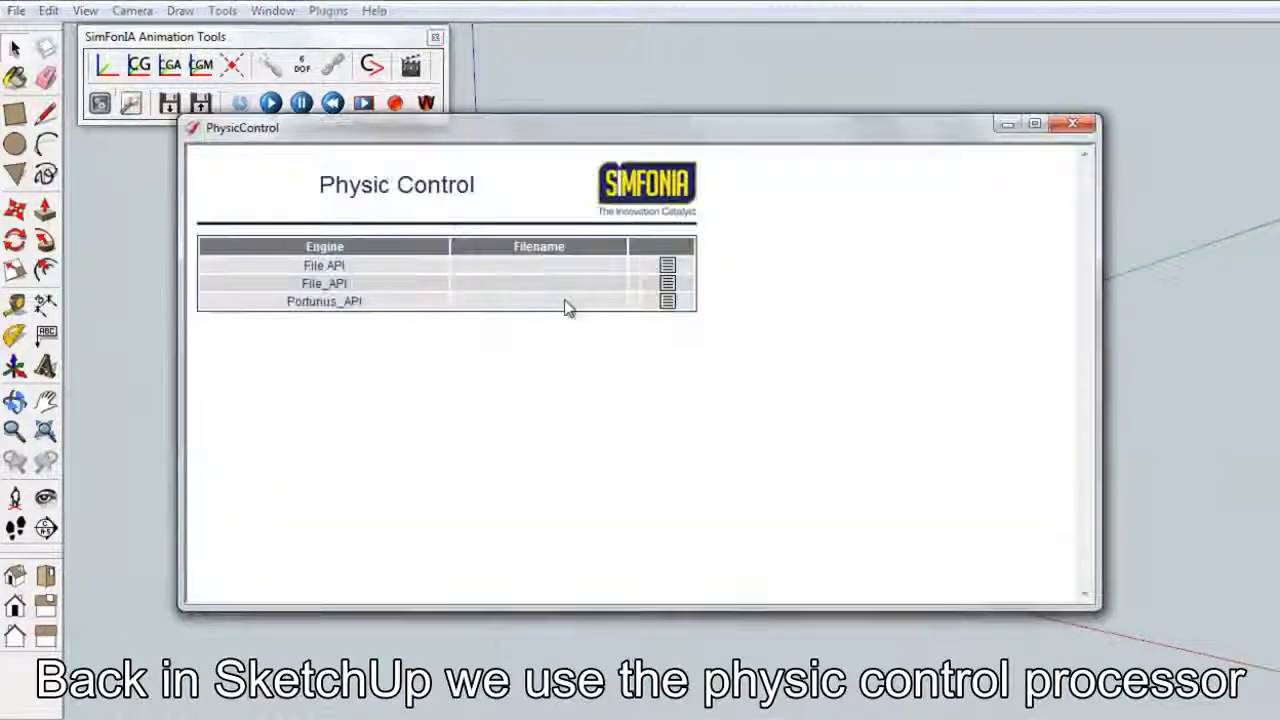
click(668, 282)
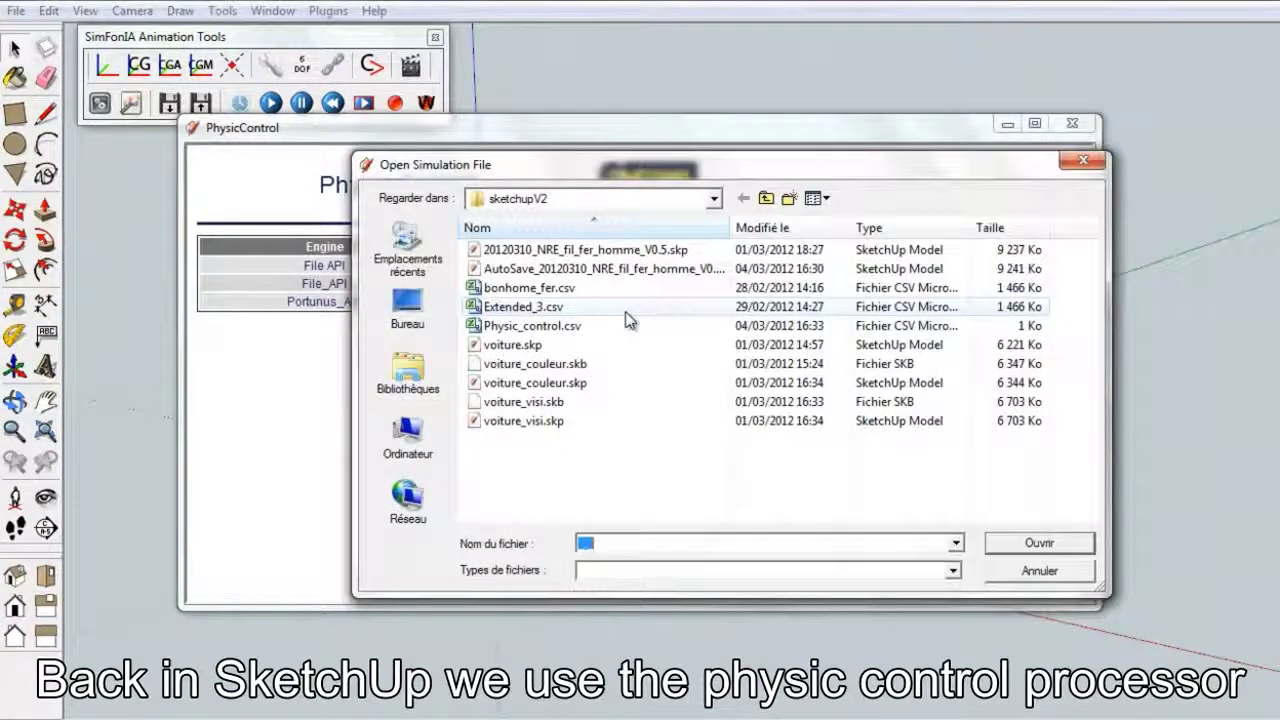
click(553, 326)
click(1065, 543)
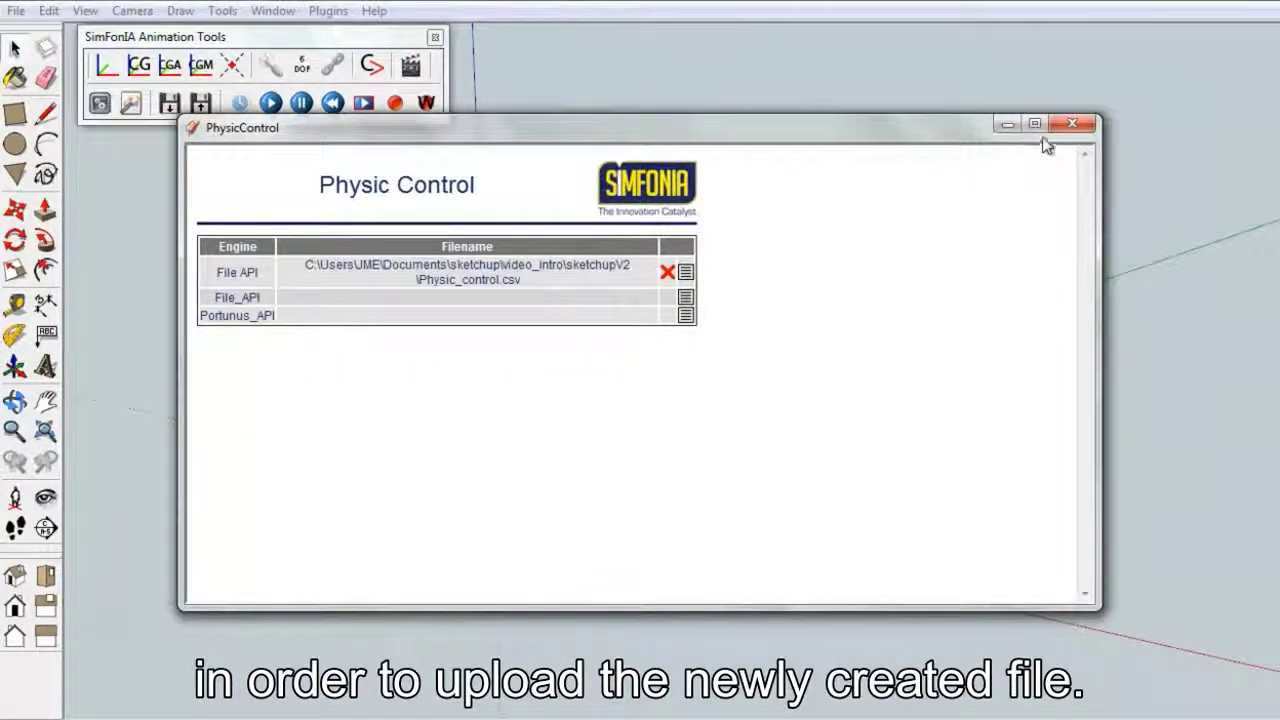
click(1072, 123)
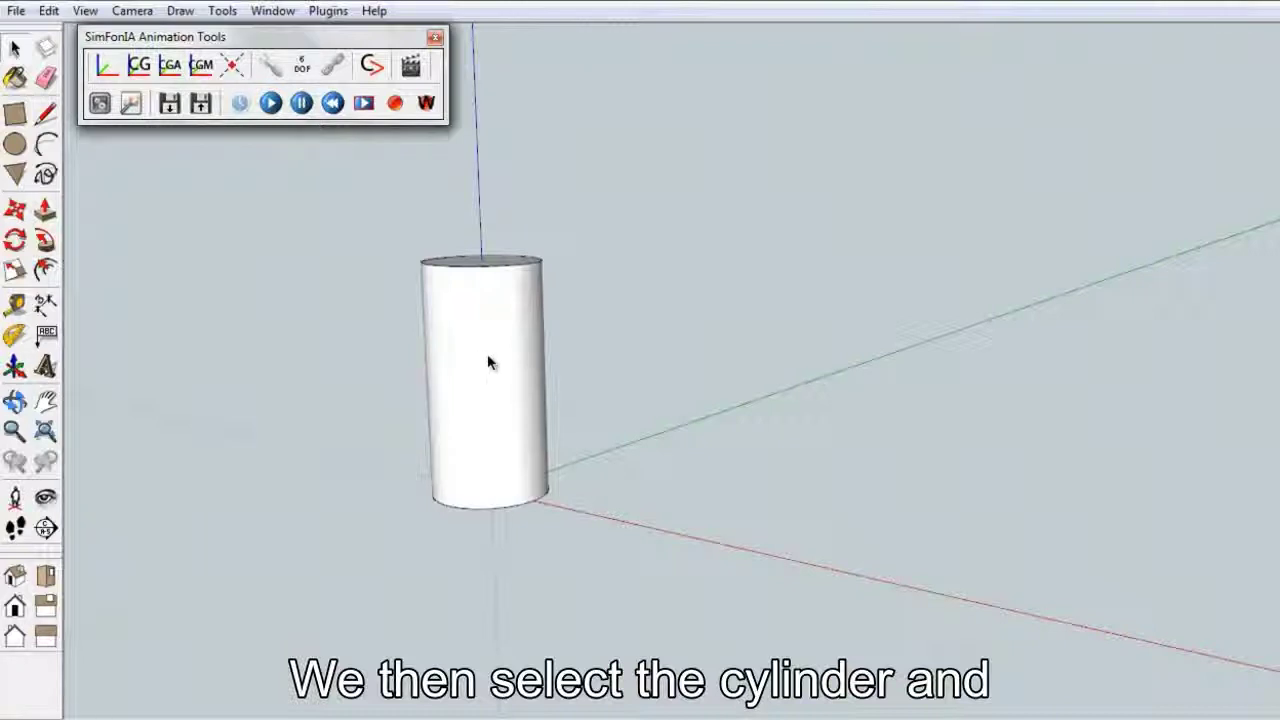
Step: Add a scaling named 'echelle' to the cylinder, driving Z scale by File API.Taille_cylindre, and save it
click(487, 356)
click(130, 103)
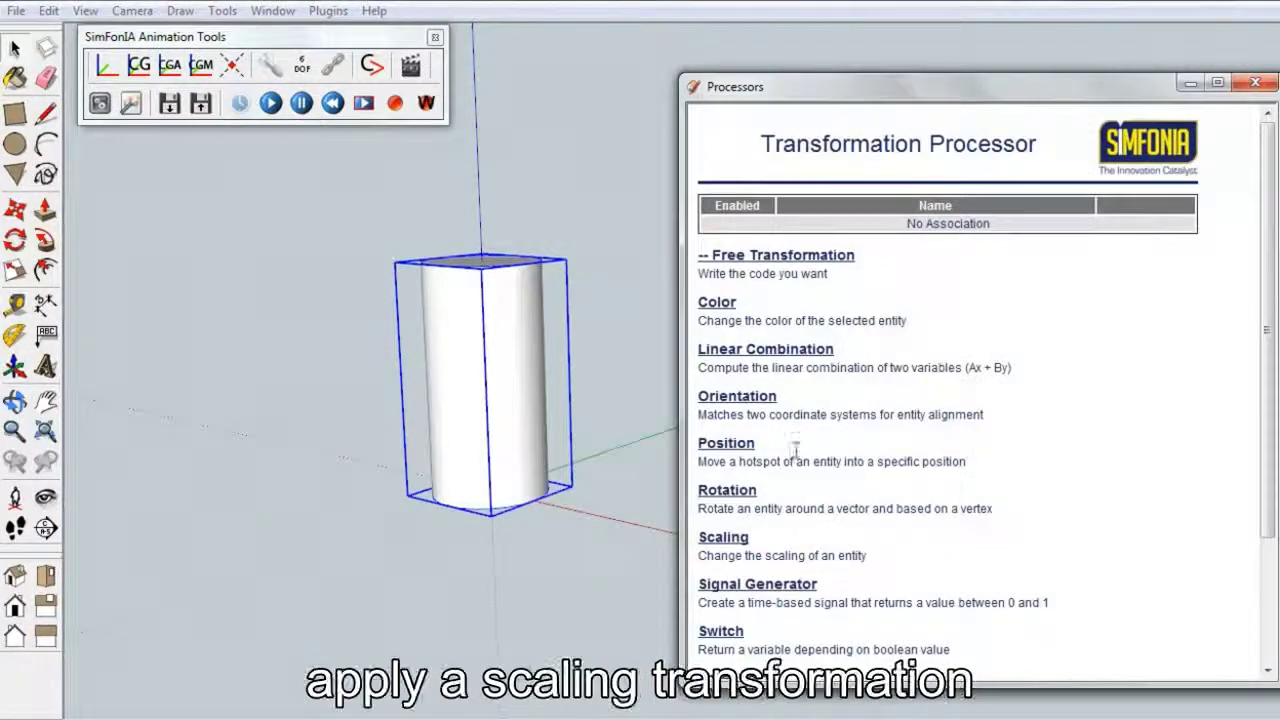
click(724, 540)
click(868, 251)
text(echelle)
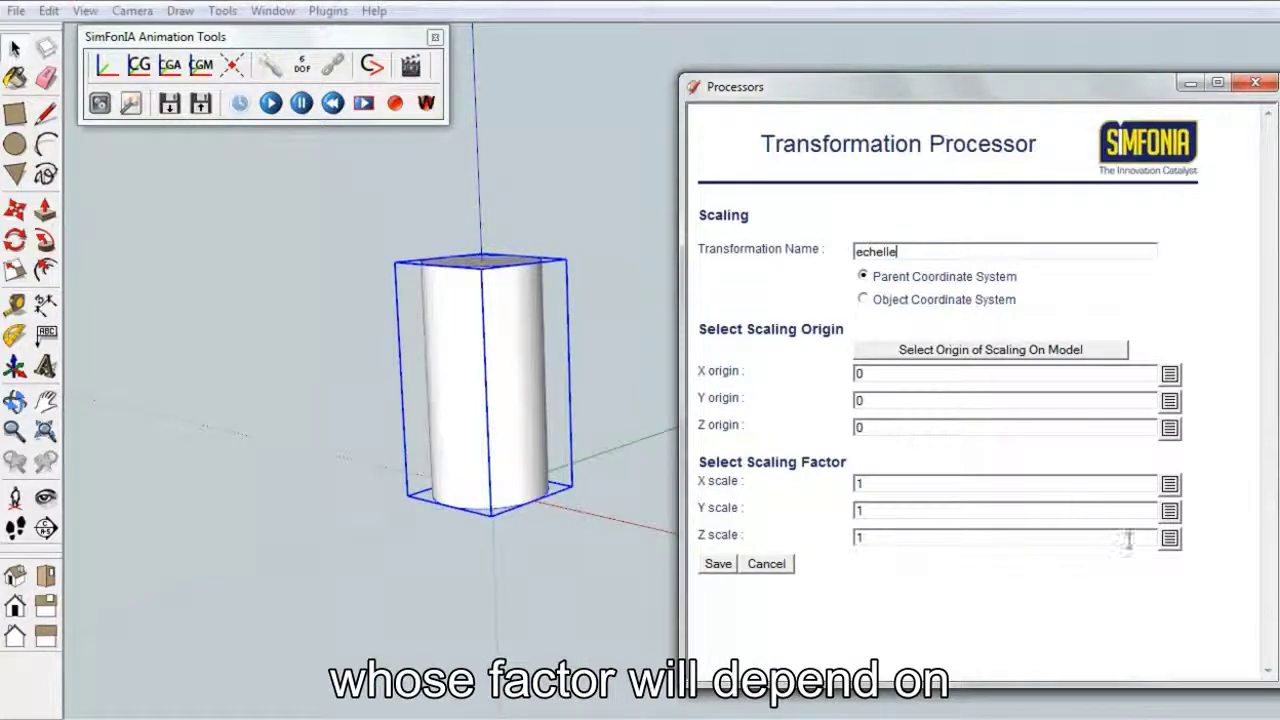
click(1172, 541)
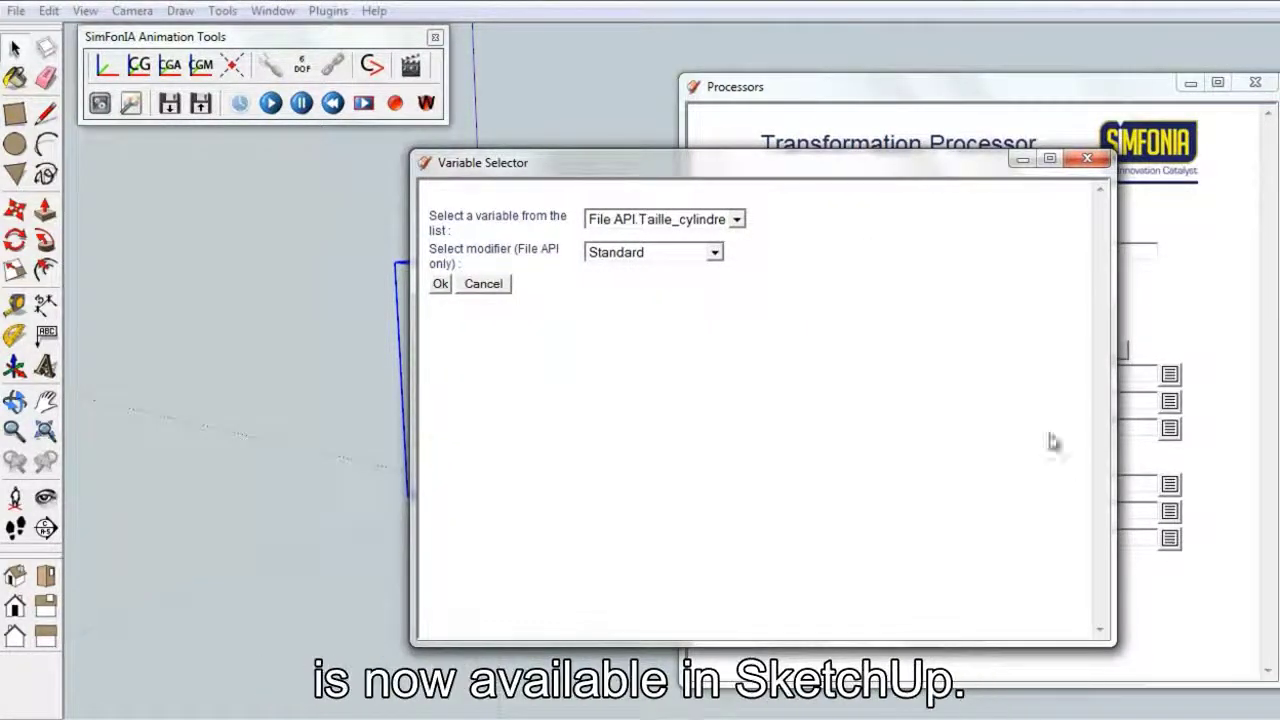
click(737, 220)
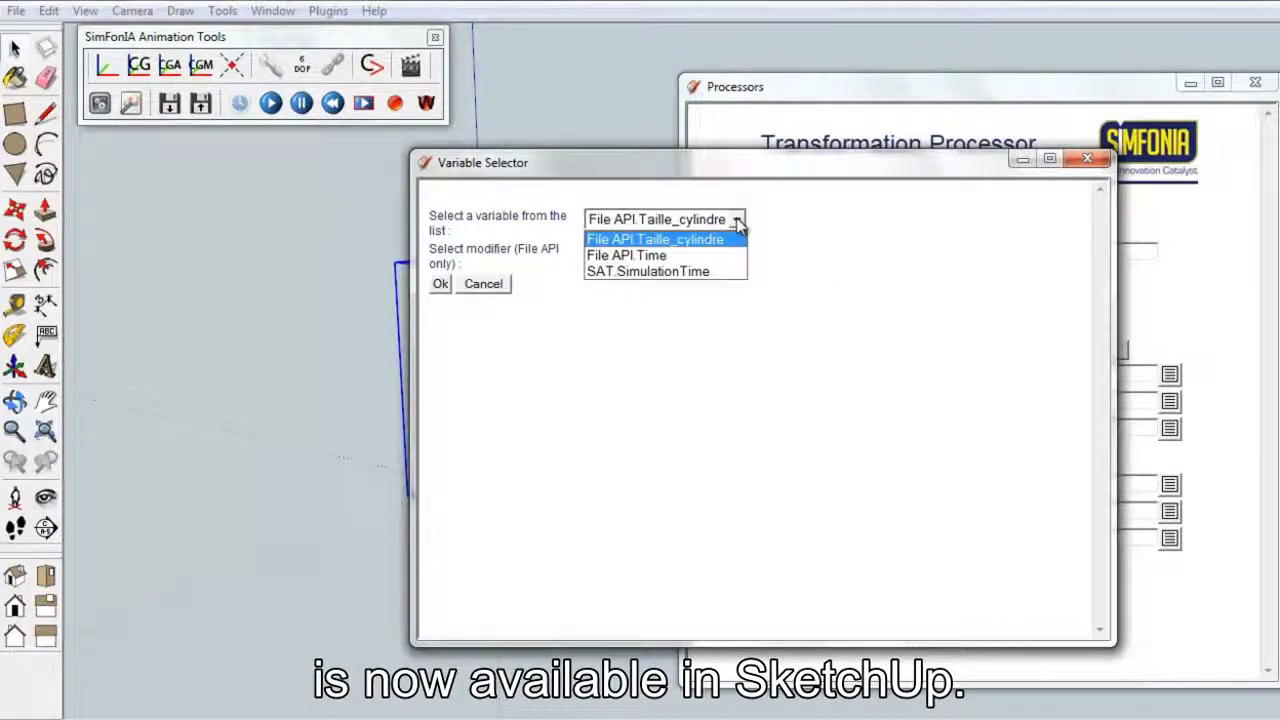
click(660, 238)
click(441, 286)
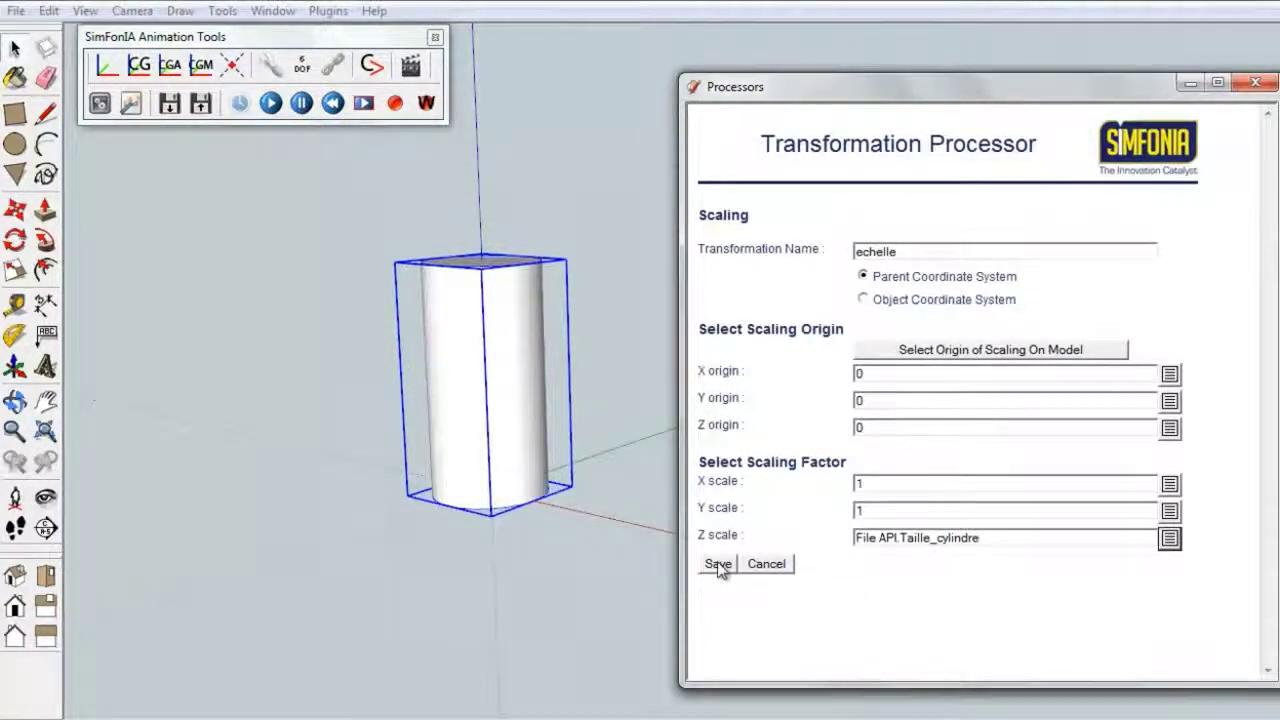
click(718, 563)
click(1255, 83)
Step: Deselect the cylinder, play then pause its data-driven animation, and switch to the three-figures window
click(302, 278)
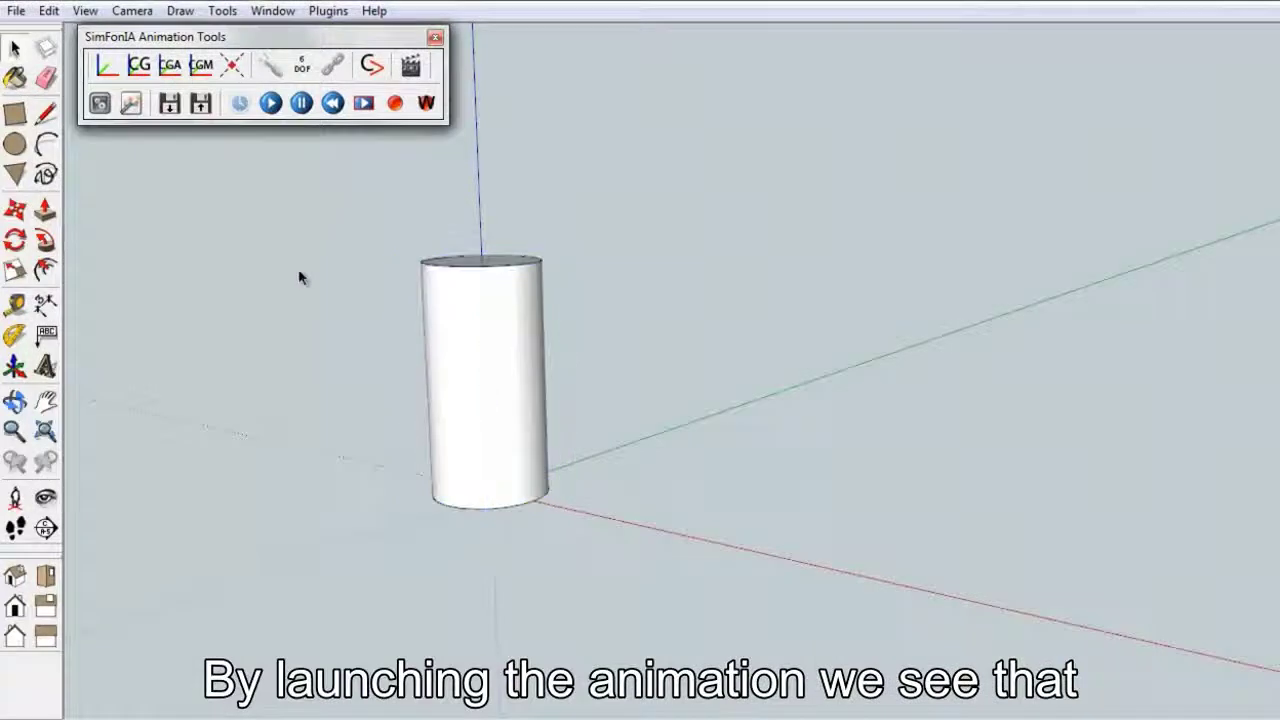
click(276, 106)
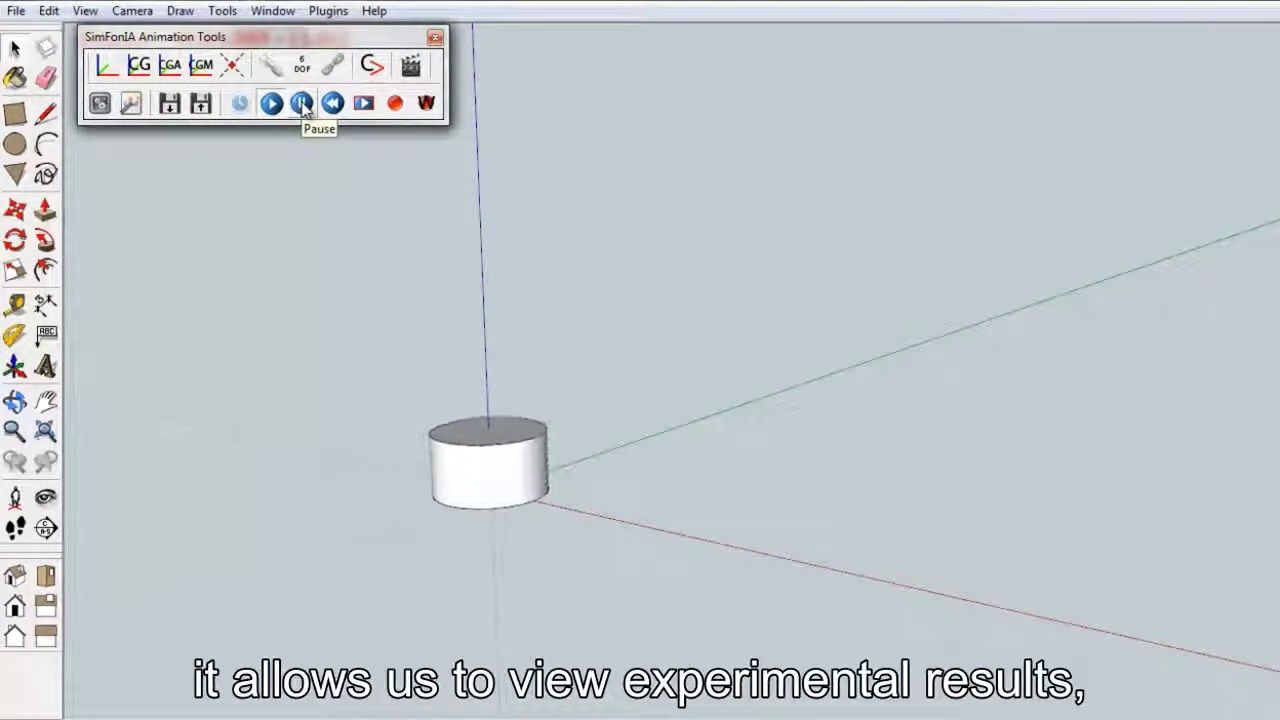
click(302, 104)
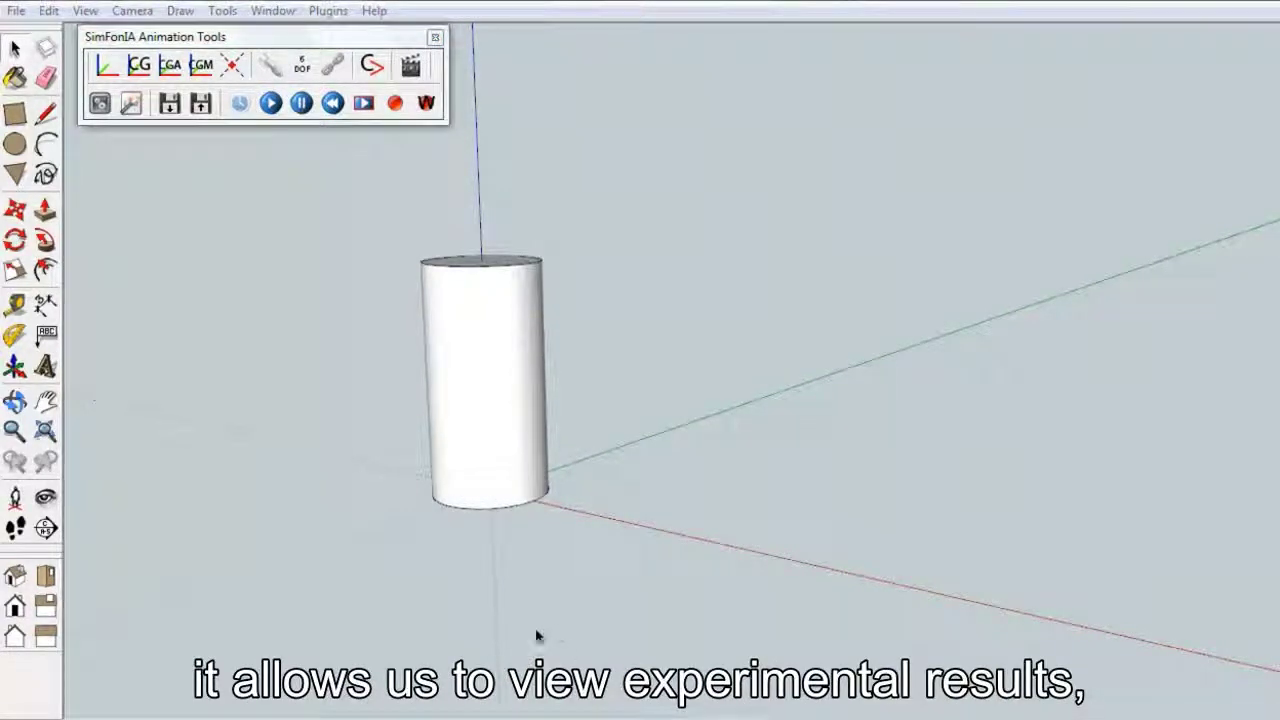
mouse_move(412, 713)
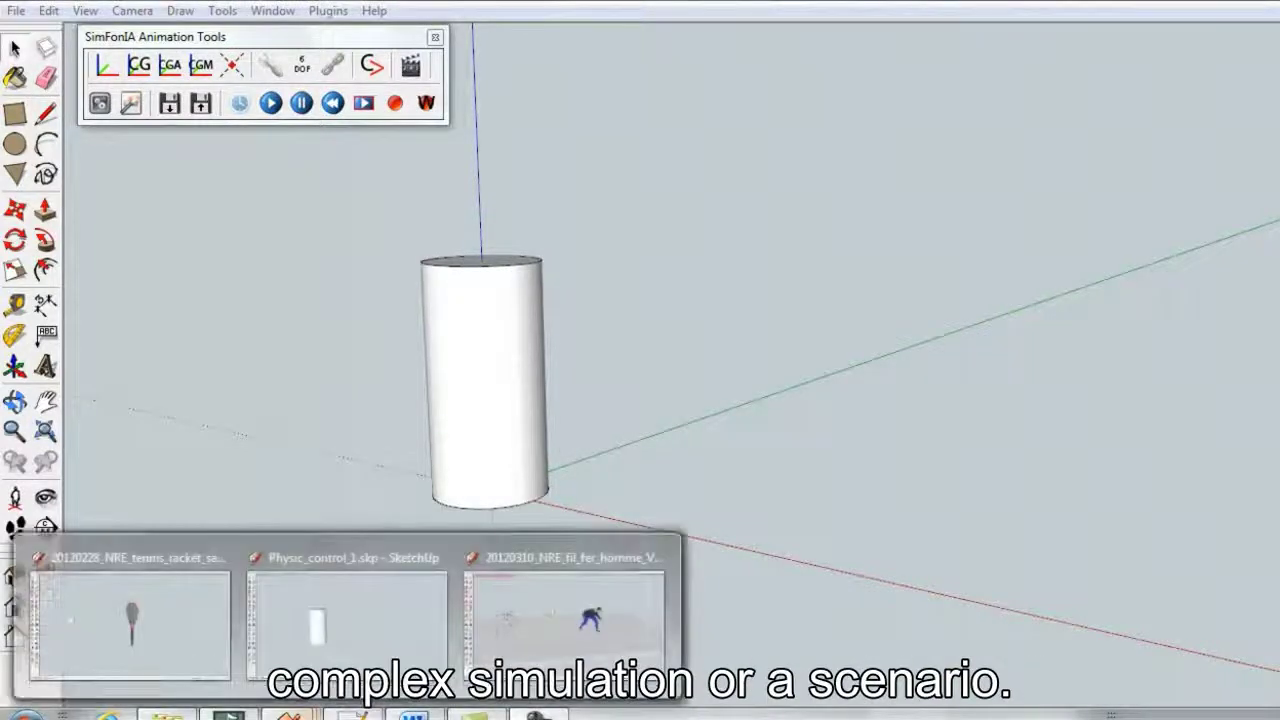
click(564, 620)
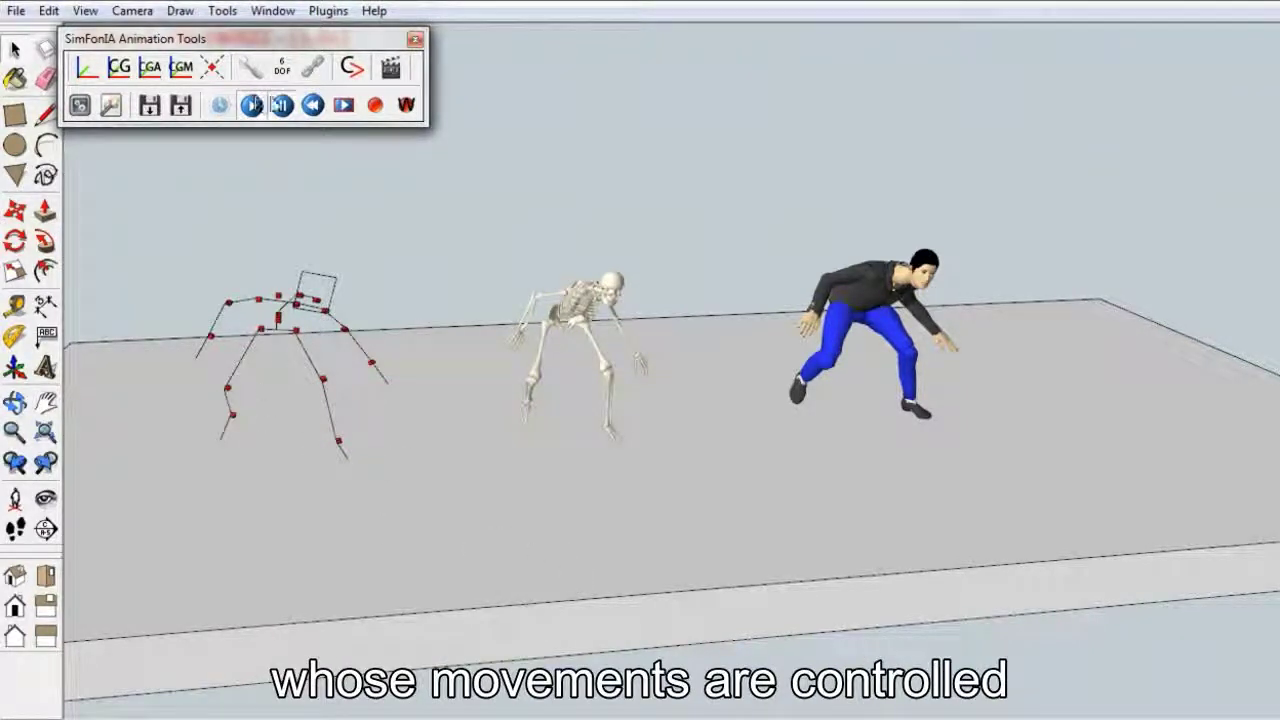
Step: Play the three mocap figures' running animation, then rewind them to their start poses
click(296, 108)
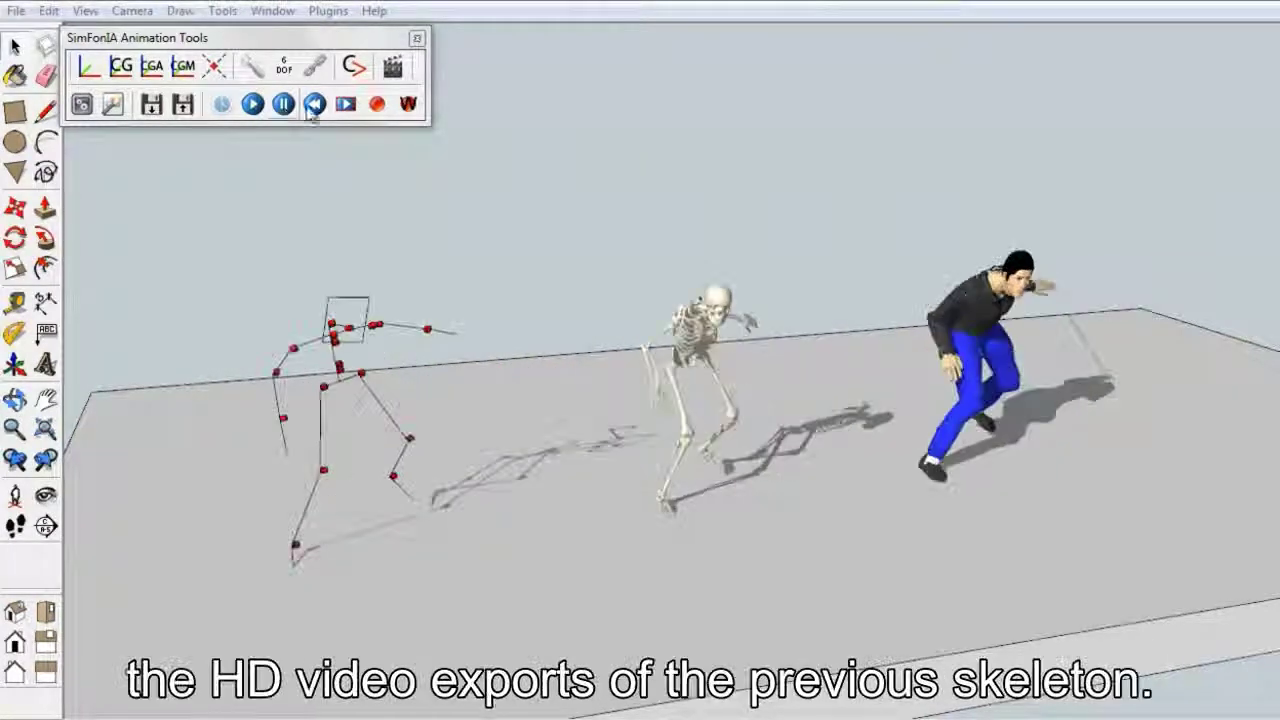
click(315, 104)
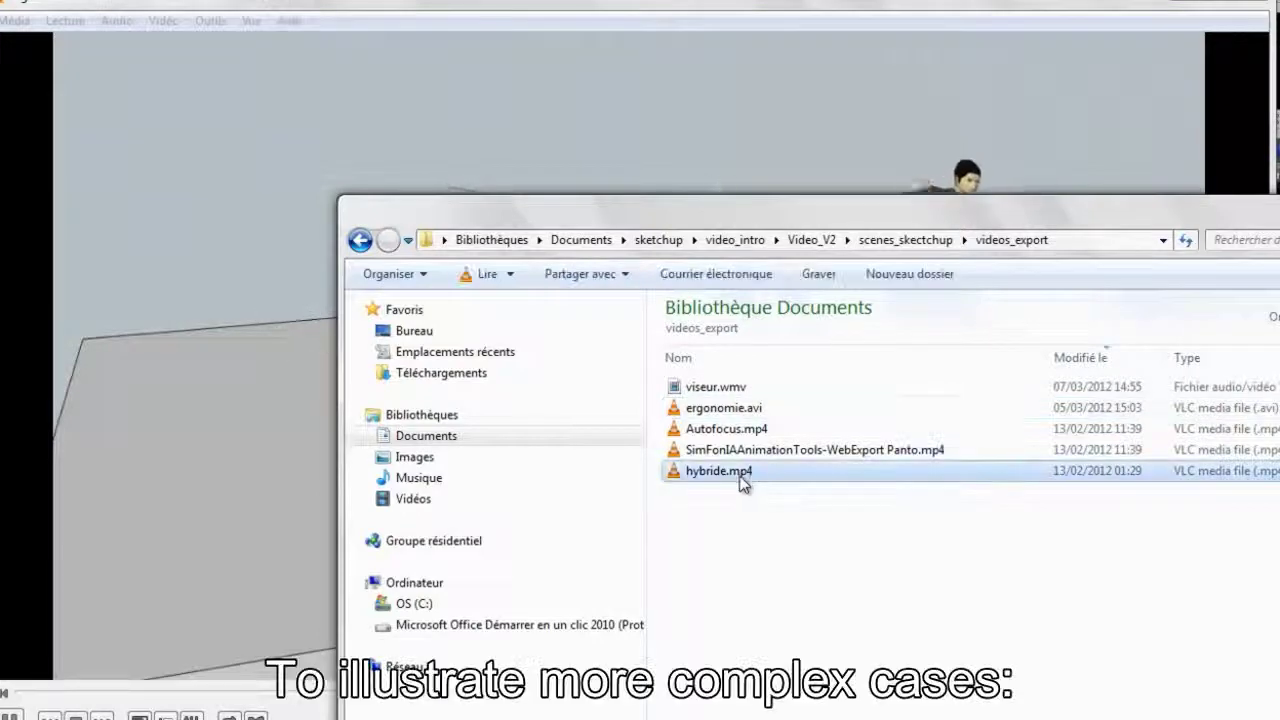
Step: Open hybride.mp4 from the videos_export folder and bring its playback to the front
double_click(748, 476)
click(725, 10)
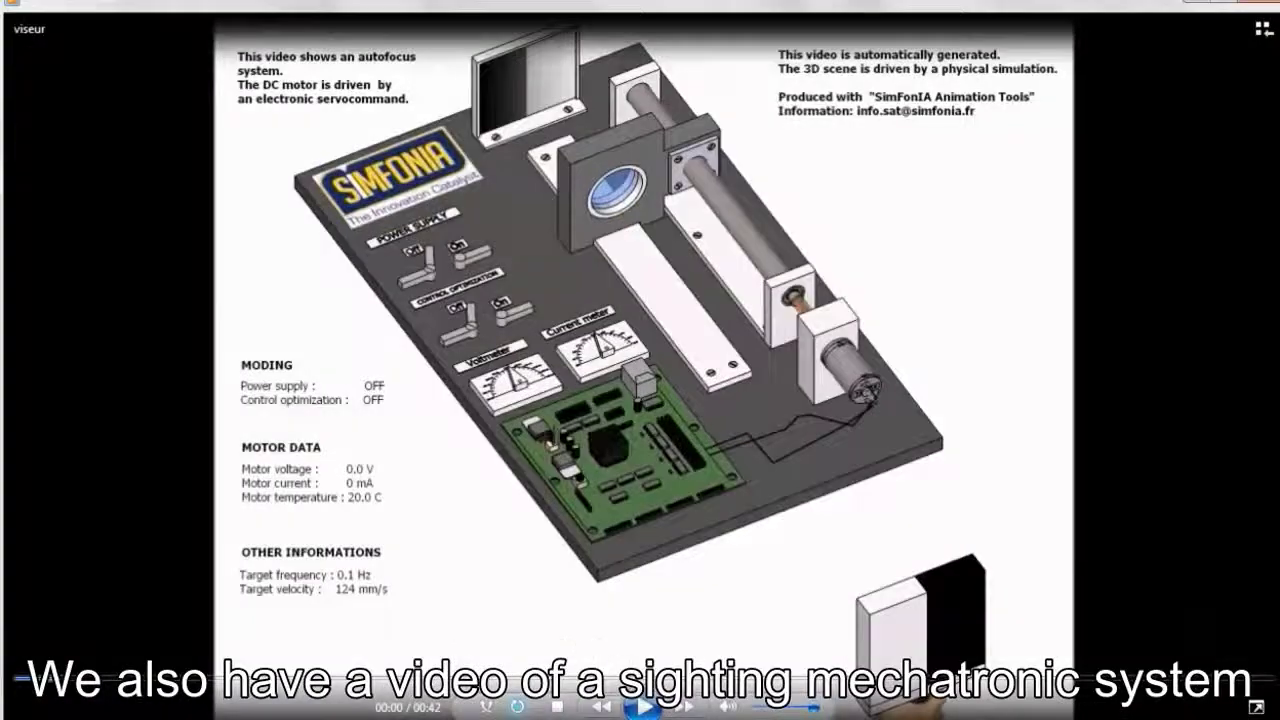
Step: Start playing the viseur autofocus video in Windows Media Player
click(645, 706)
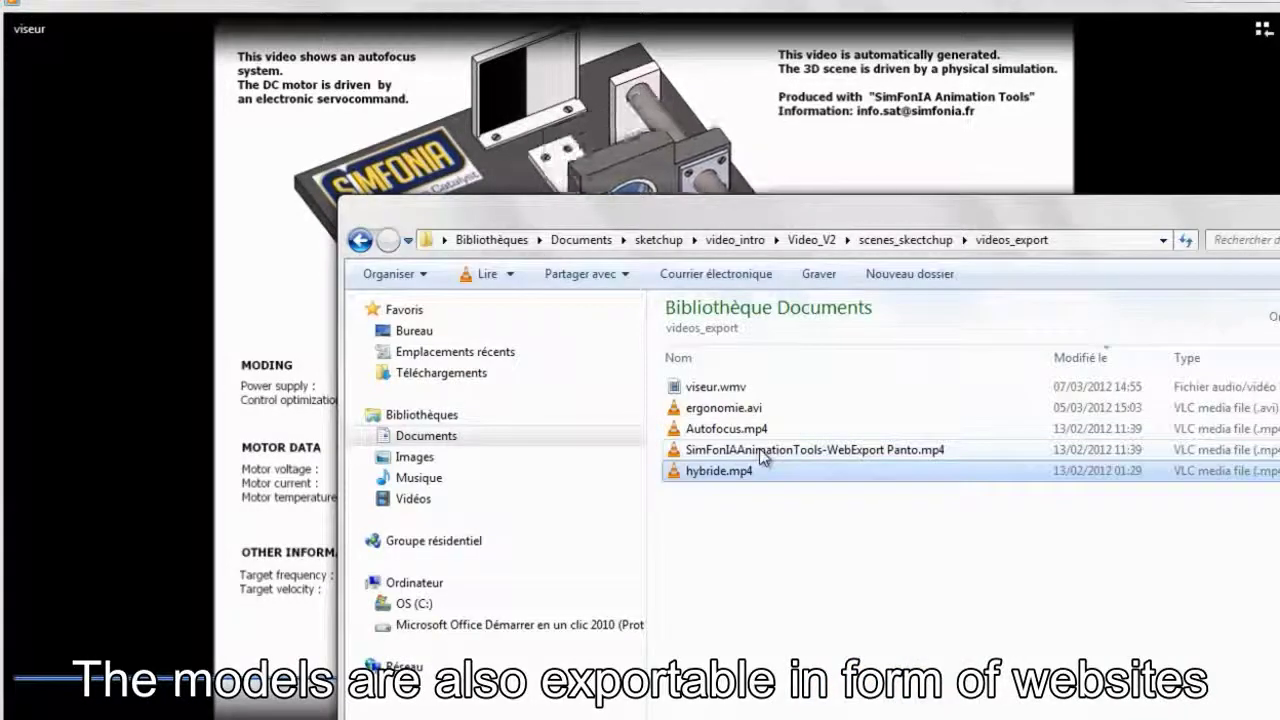
Step: Select SimFonIAAnimationTools-WebExport Panto.mp4 in the videos_export file list
drag(760, 453, 763, 456)
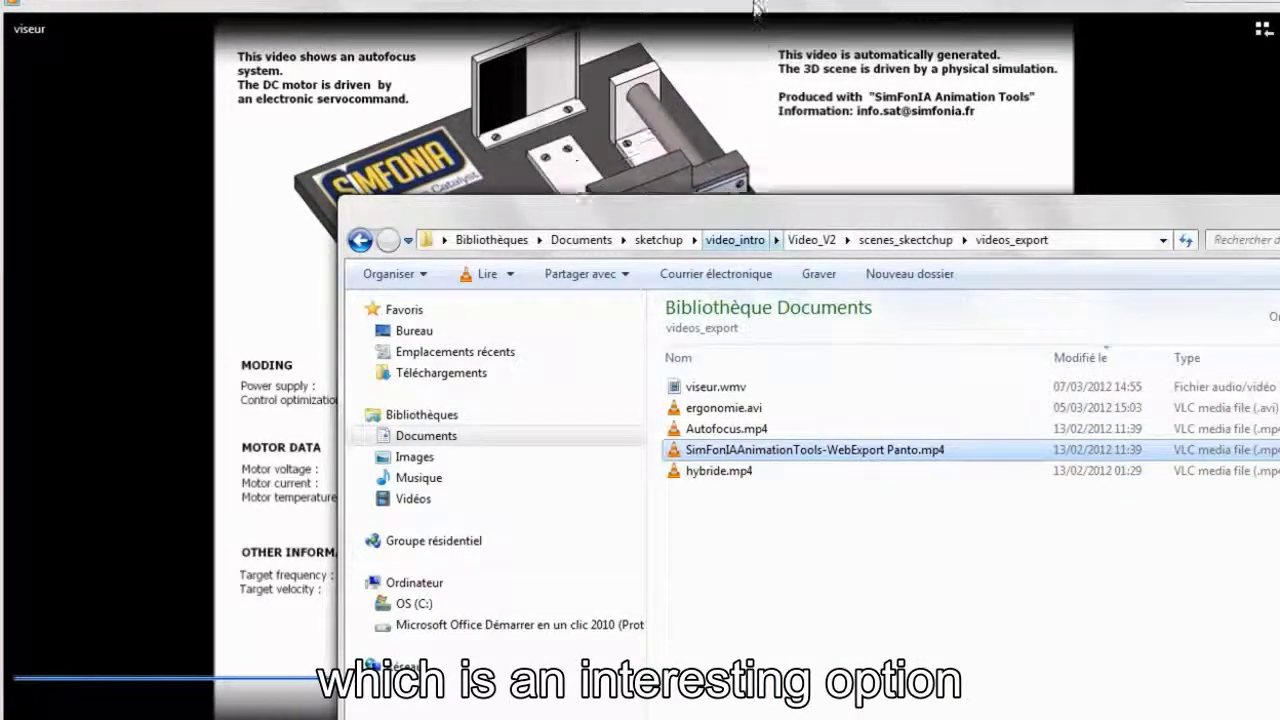